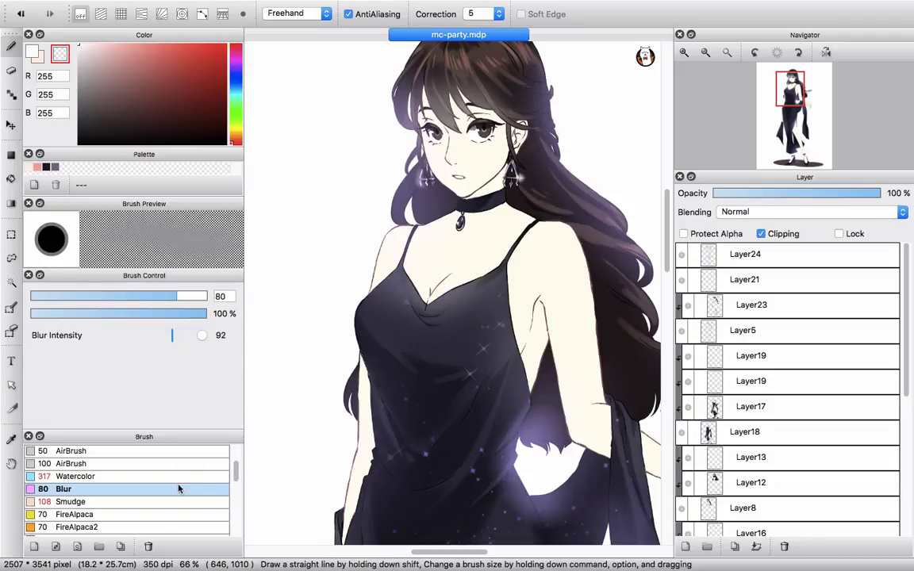
pyautogui.moveTo(234, 480); pyautogui.dragTo(237, 490)
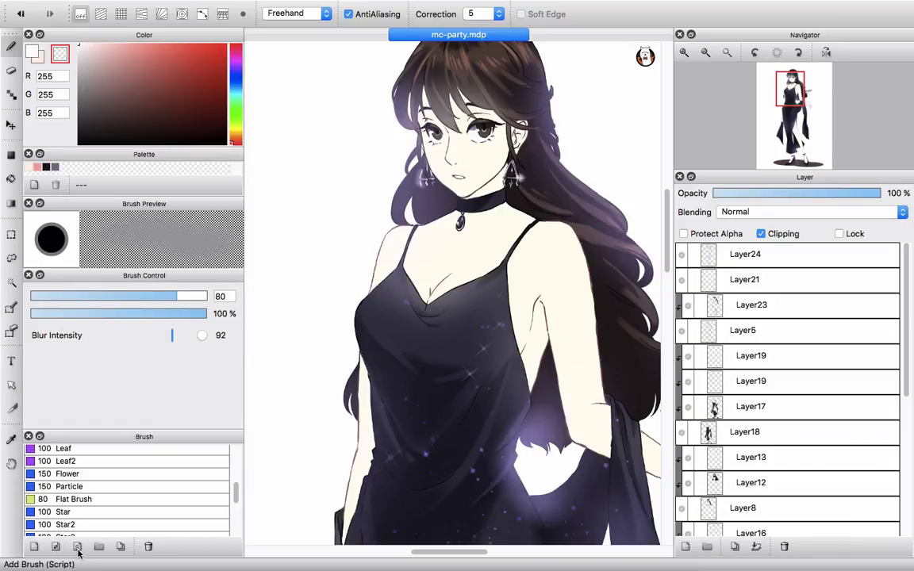
pyautogui.click(35, 547)
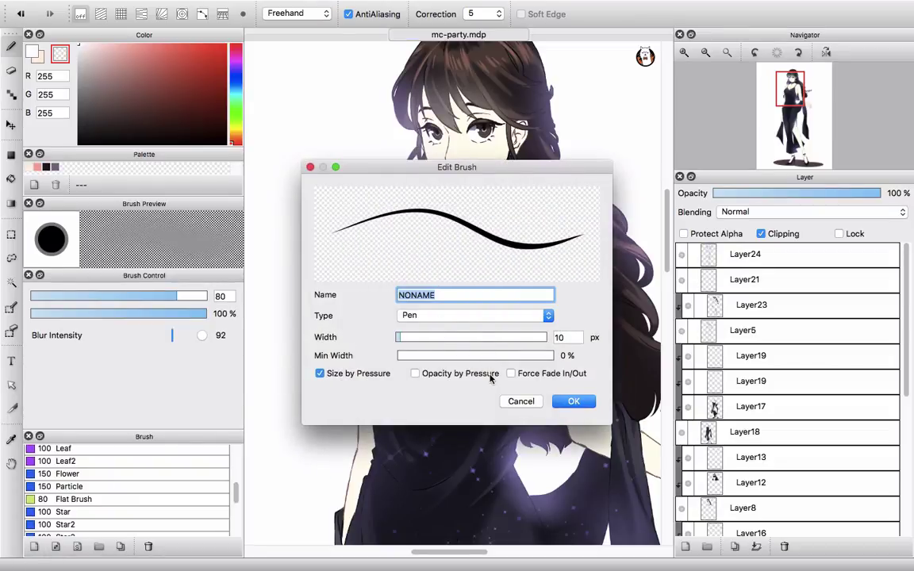
pyautogui.click(517, 402)
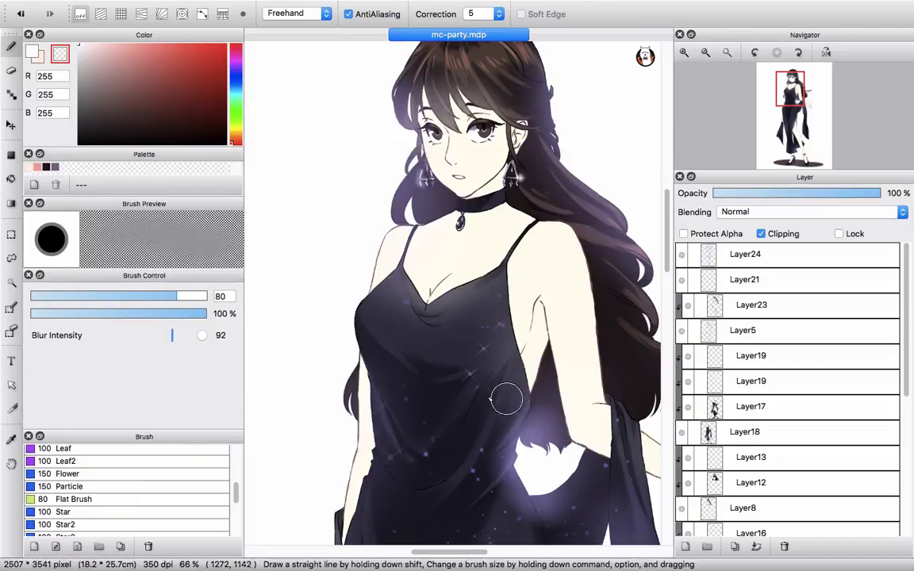
# - Preview the Eraser, AirBrush, Watercolor and Blur types for a new brush, and close its settings without creating it
pyautogui.click(35, 548)
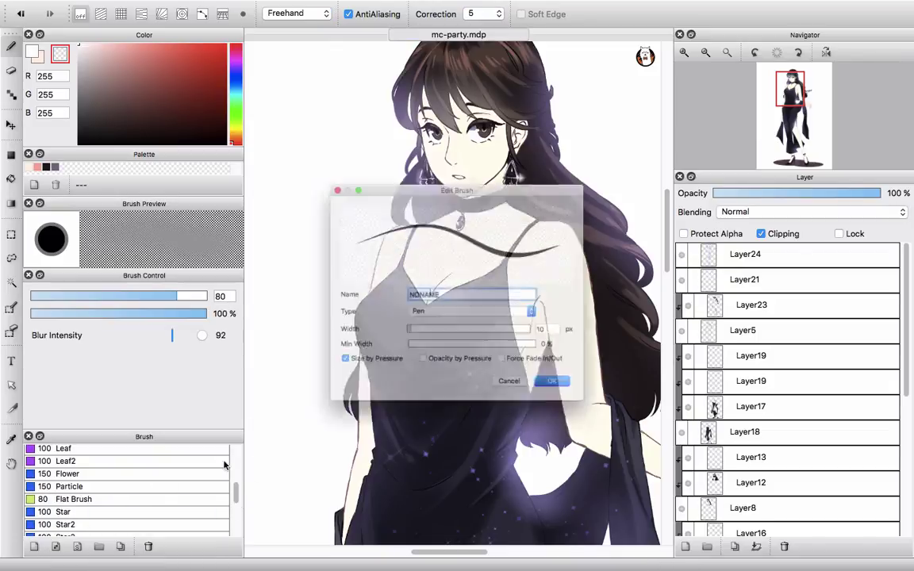
pyautogui.click(452, 318)
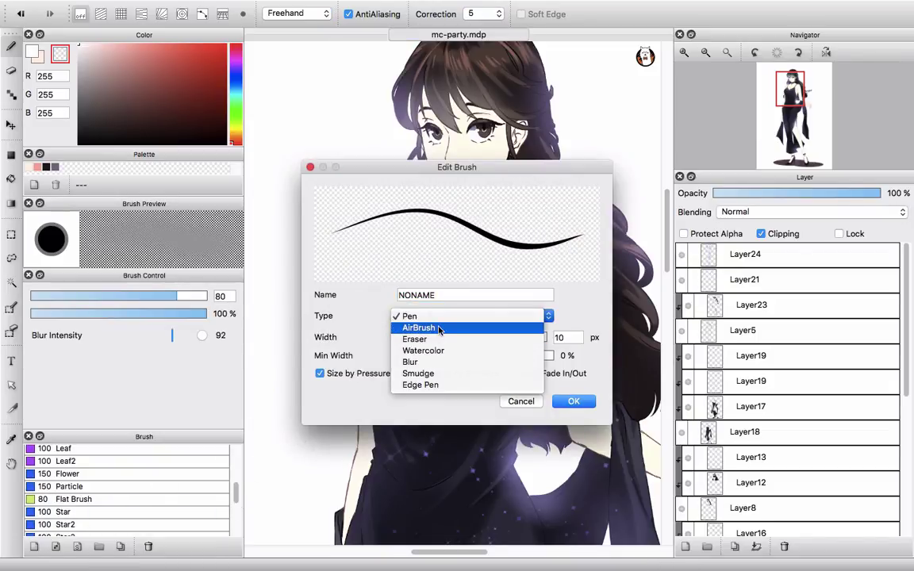
pyautogui.click(420, 339)
pyautogui.click(451, 317)
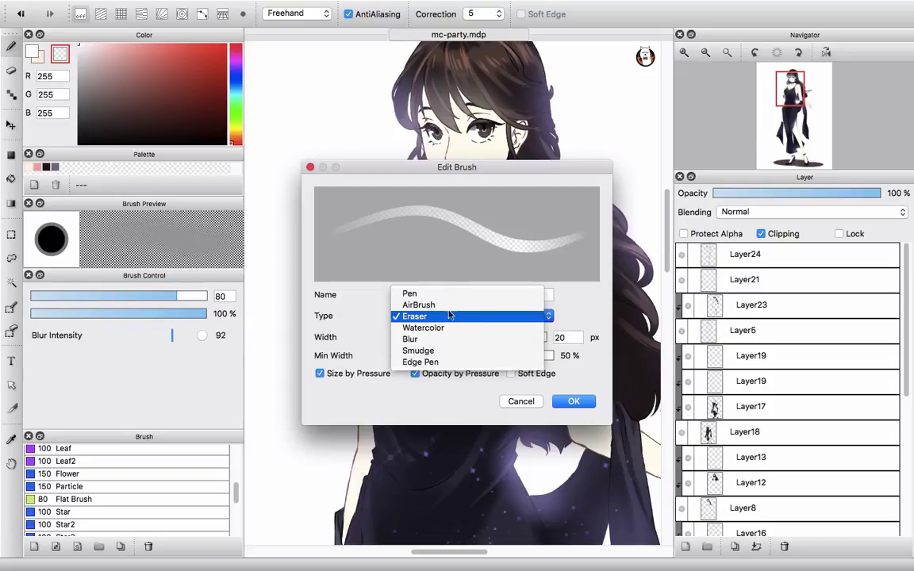
pyautogui.click(444, 305)
pyautogui.click(456, 317)
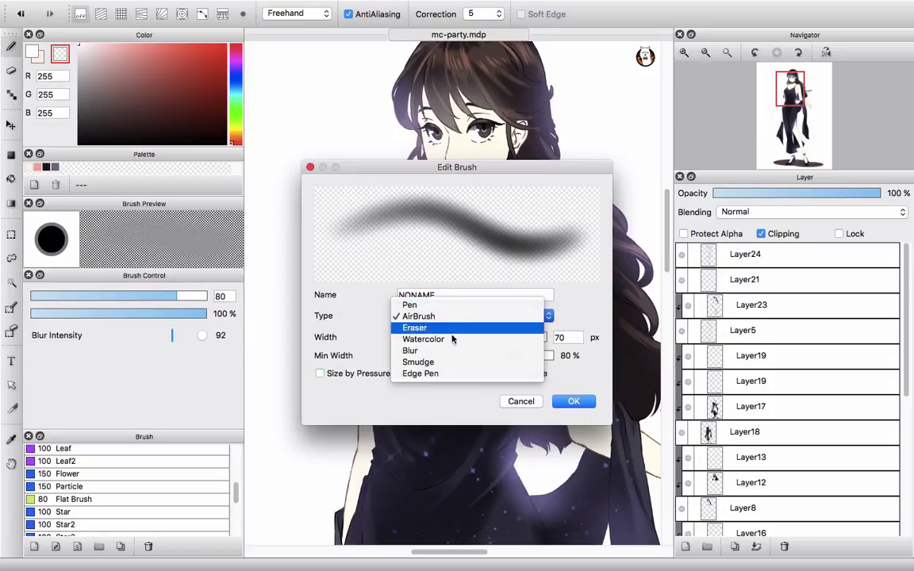
pyautogui.click(453, 339)
pyautogui.click(457, 321)
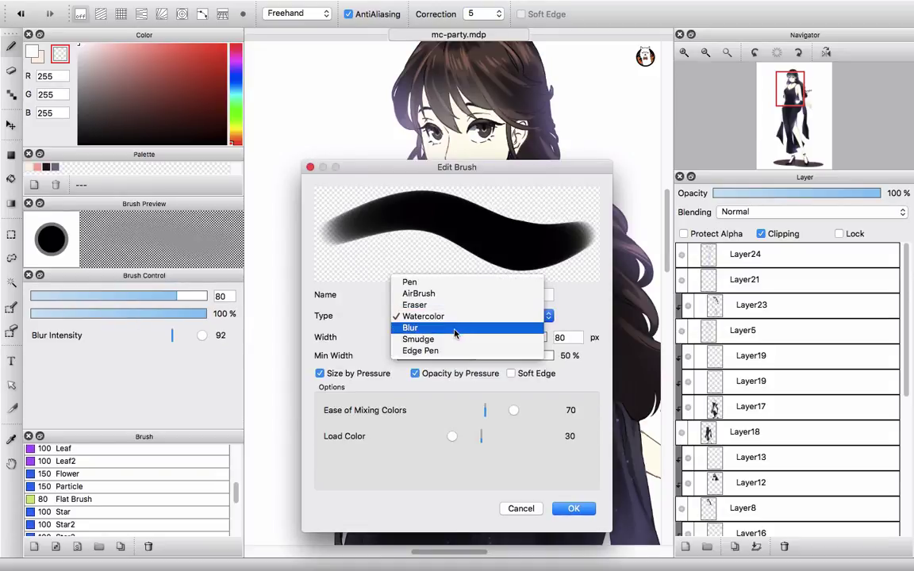
pyautogui.click(455, 332)
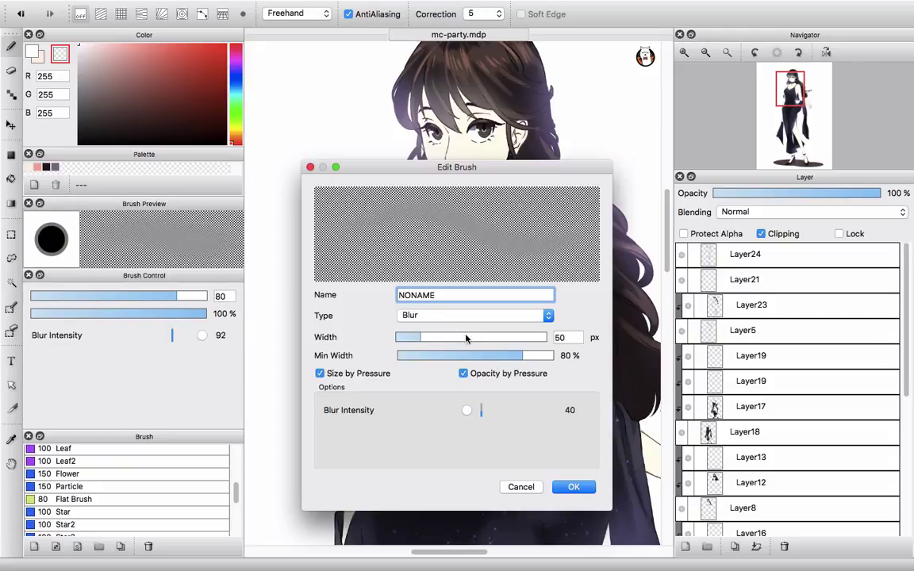
pyautogui.click(464, 318)
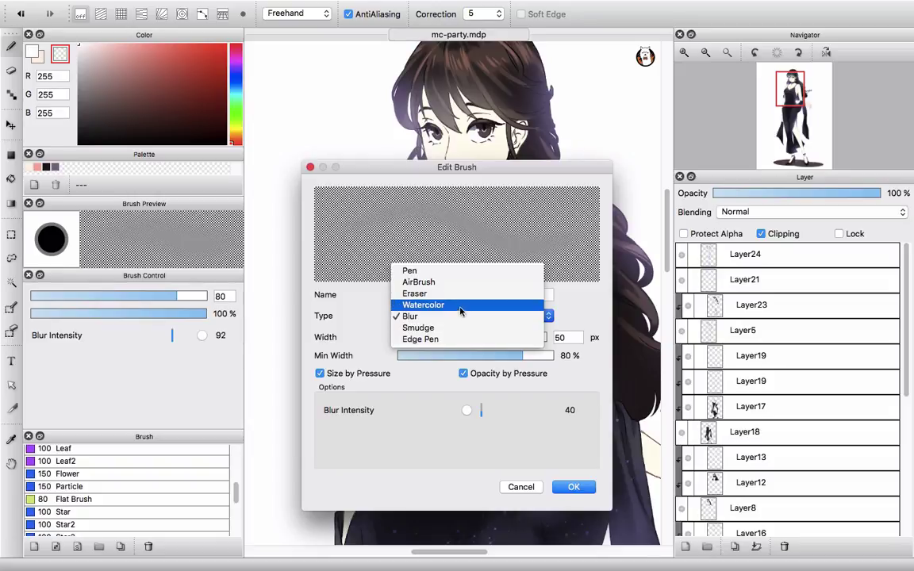
pyautogui.click(460, 307)
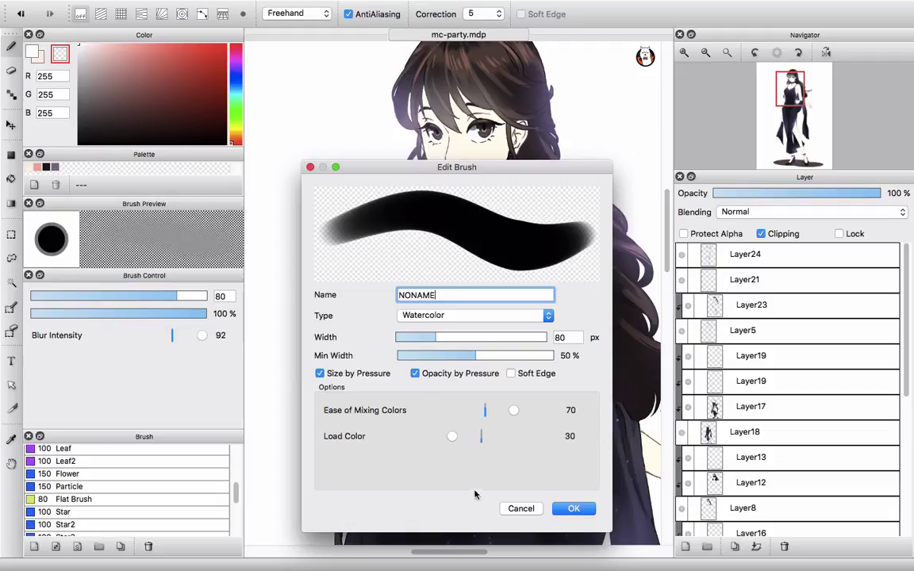
pyautogui.click(521, 509)
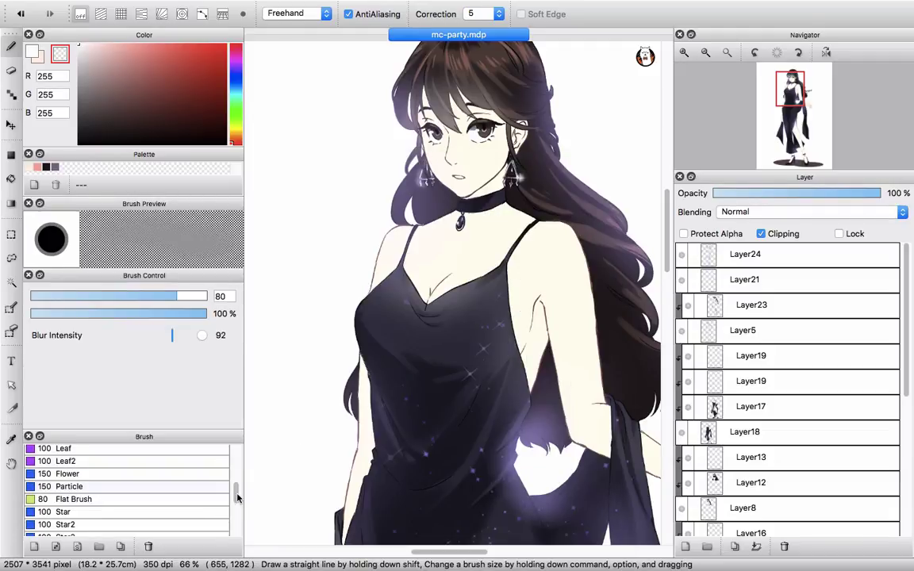
# - Look at the Watercolor brush's settings and set the Blur brush's intensity to 76
pyautogui.moveTo(236, 498); pyautogui.dragTo(235, 462)
pyautogui.click(177, 525)
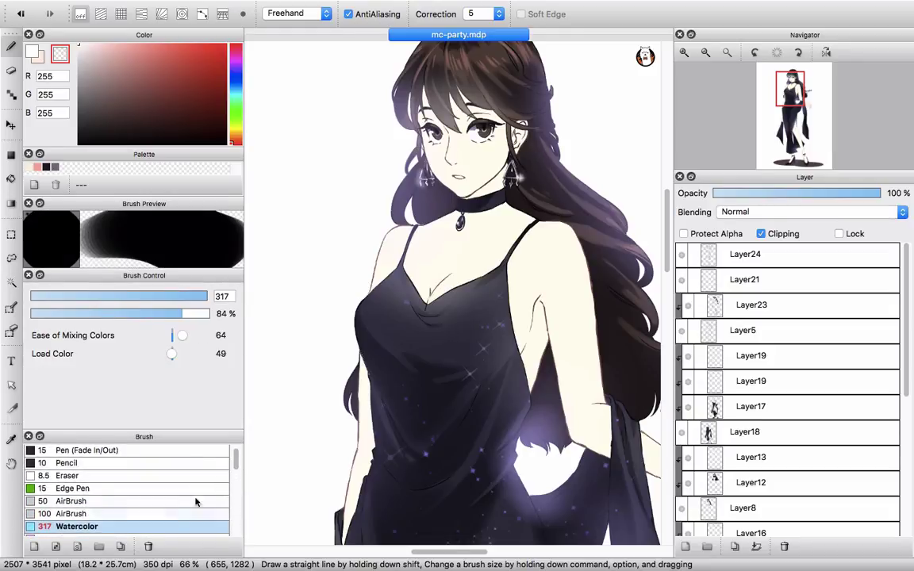
pyautogui.scroll(-4, 196, 484)
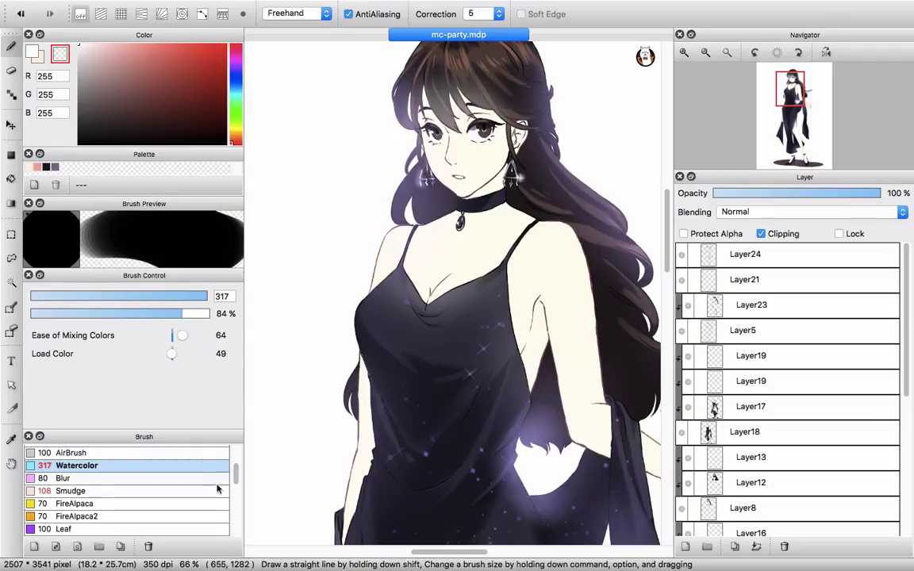
pyautogui.scroll(-2, 205, 476)
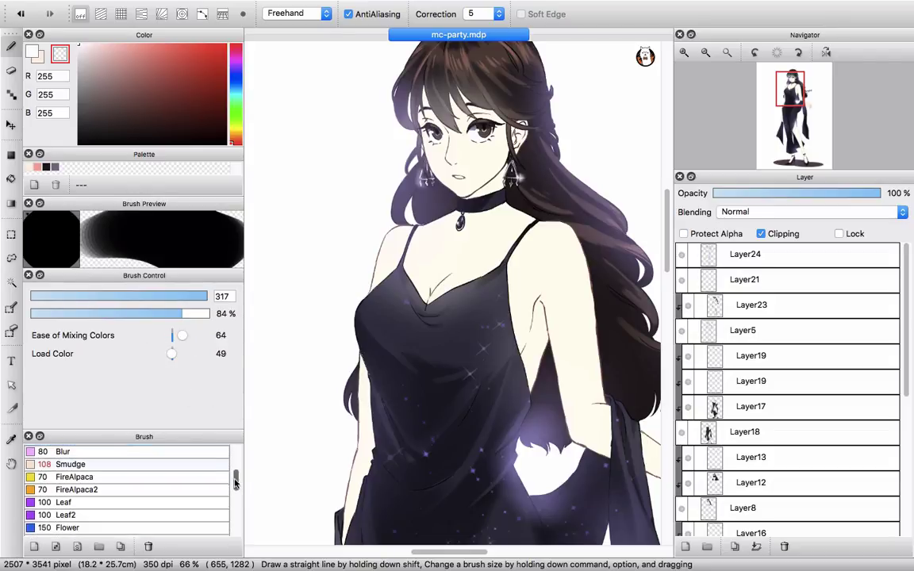
pyautogui.click(180, 456)
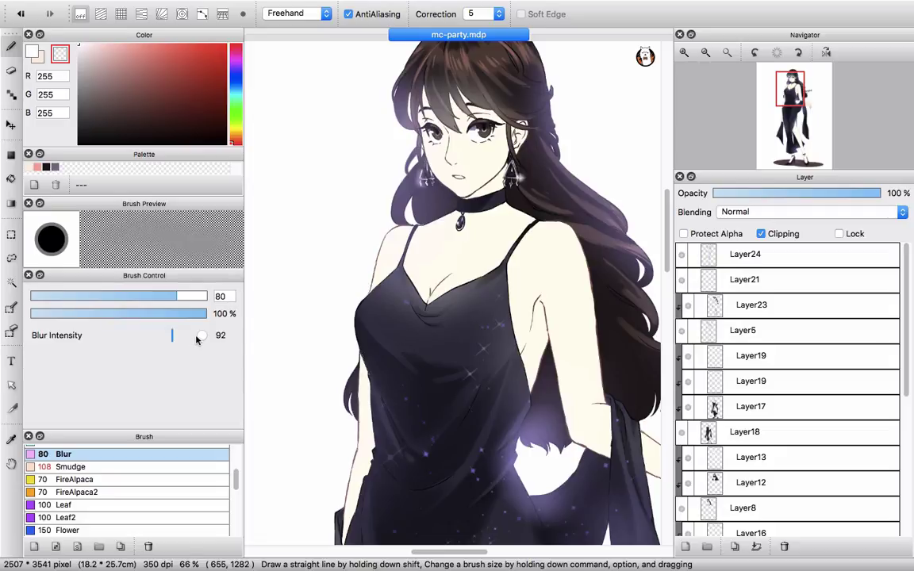
pyautogui.moveTo(202, 335)
pyautogui.mouseDown()
pyautogui.moveTo(135, 341)
pyautogui.moveTo(191, 336)
pyautogui.mouseUp()
# - Bring up the settings of the FireAlpaca and Flat Brush brushes, and widen the brush panels slightly
pyautogui.moveTo(238, 479); pyautogui.dragTo(238, 483)
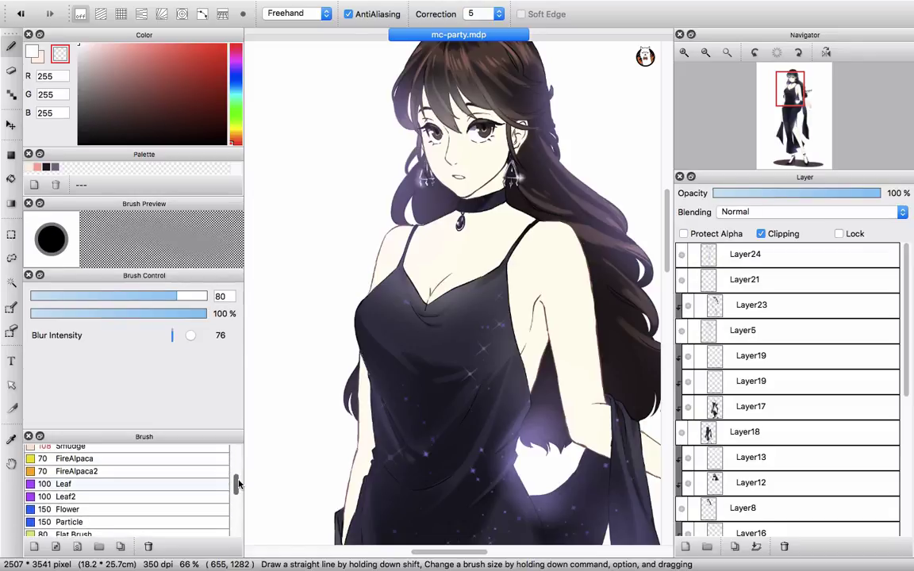
pyautogui.click(216, 459)
pyautogui.scroll(-3, 236, 493)
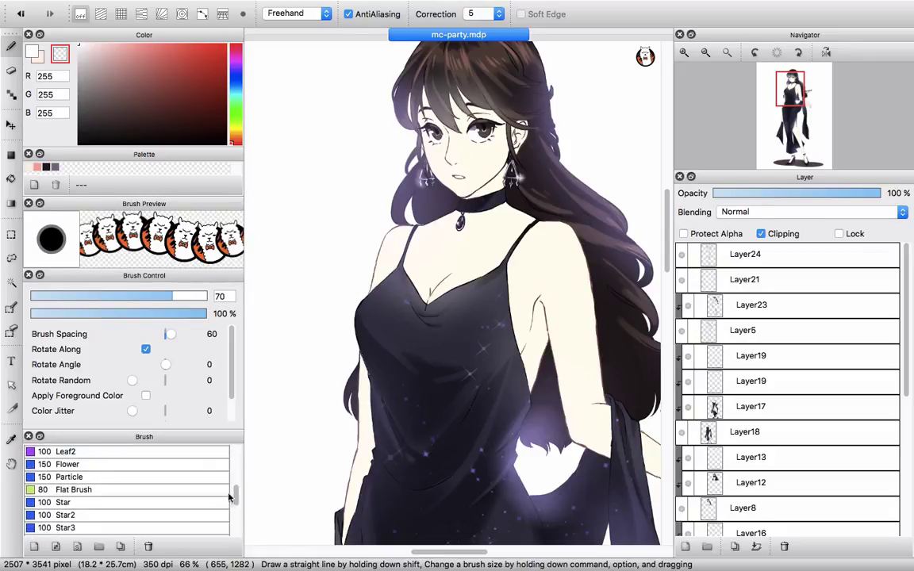
pyautogui.click(202, 477)
pyautogui.click(198, 493)
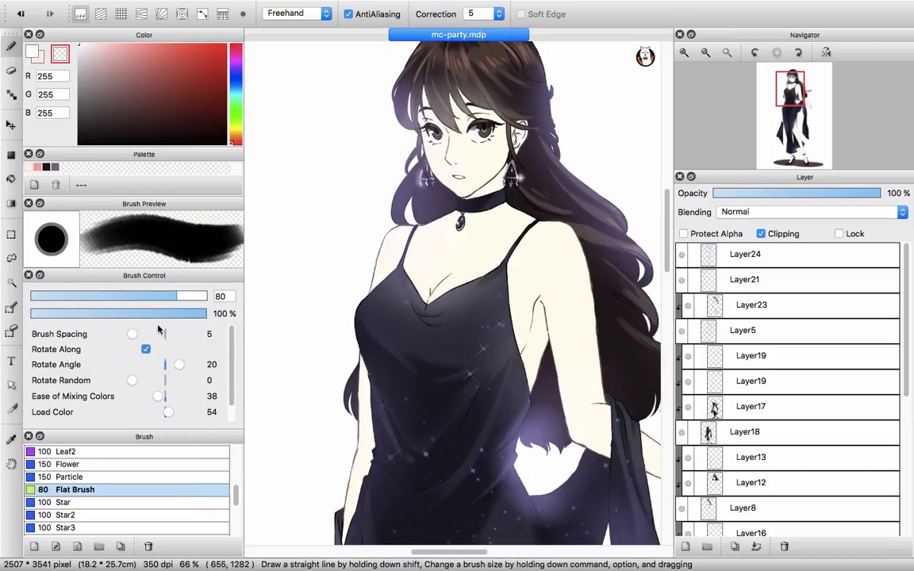
pyautogui.moveTo(240, 401)
pyautogui.mouseDown()
pyautogui.moveTo(274, 402)
pyautogui.moveTo(251, 402)
pyautogui.mouseUp()
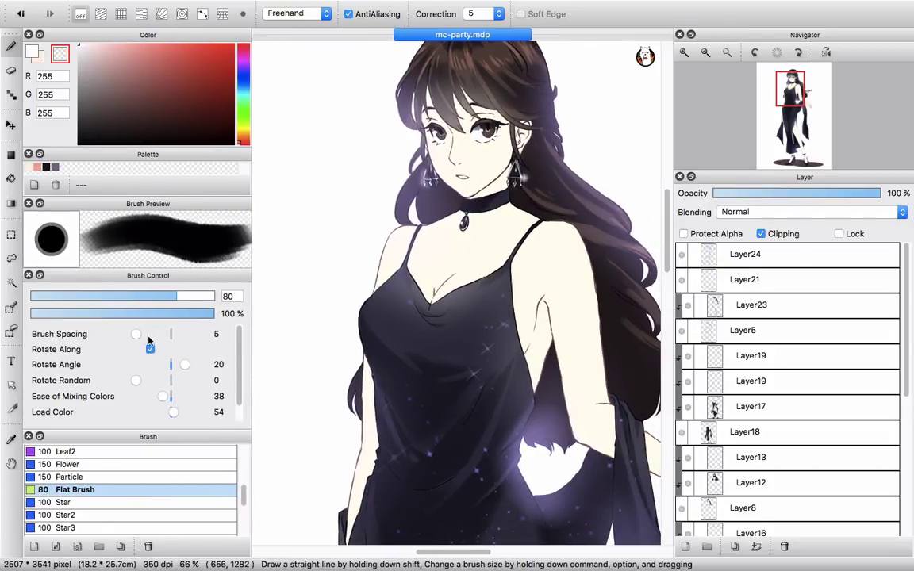
pyautogui.moveTo(129, 335)
pyautogui.mouseDown()
pyautogui.moveTo(141, 337)
pyautogui.moveTo(131, 338)
pyautogui.mouseUp()
# - Examine the full settings of the NONAME watercolor brush and close them without changes
pyautogui.moveTo(244, 499); pyautogui.dragTo(246, 528)
pyautogui.click(178, 531)
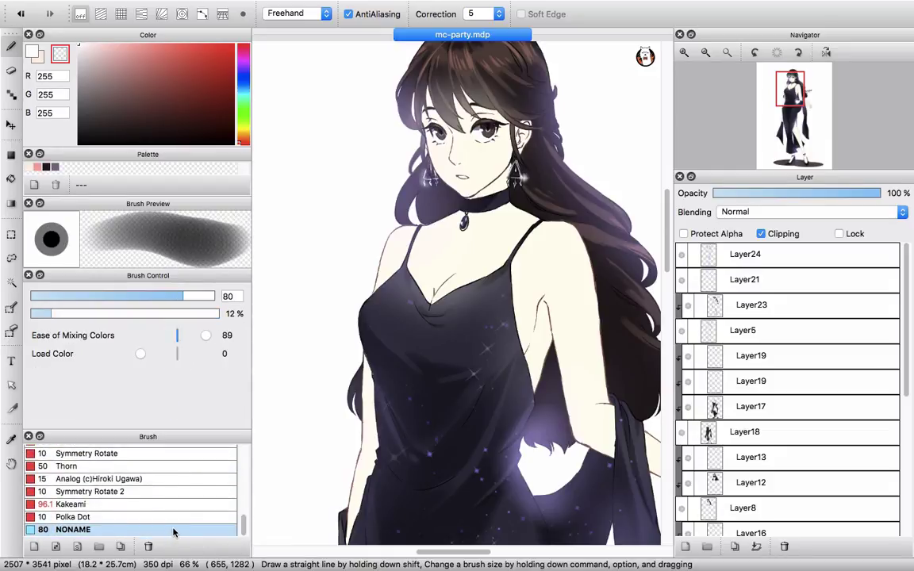
pyautogui.doubleClick(175, 530)
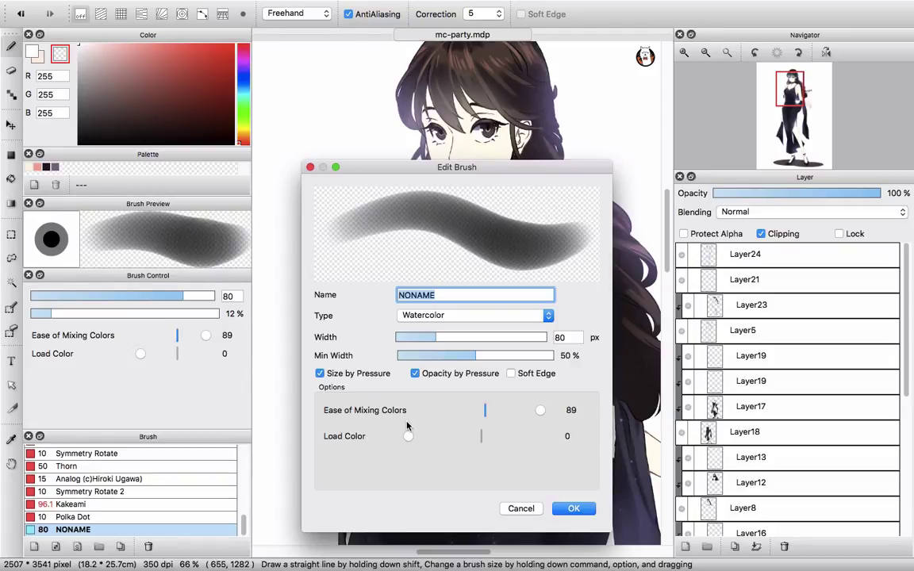
pyautogui.click(521, 508)
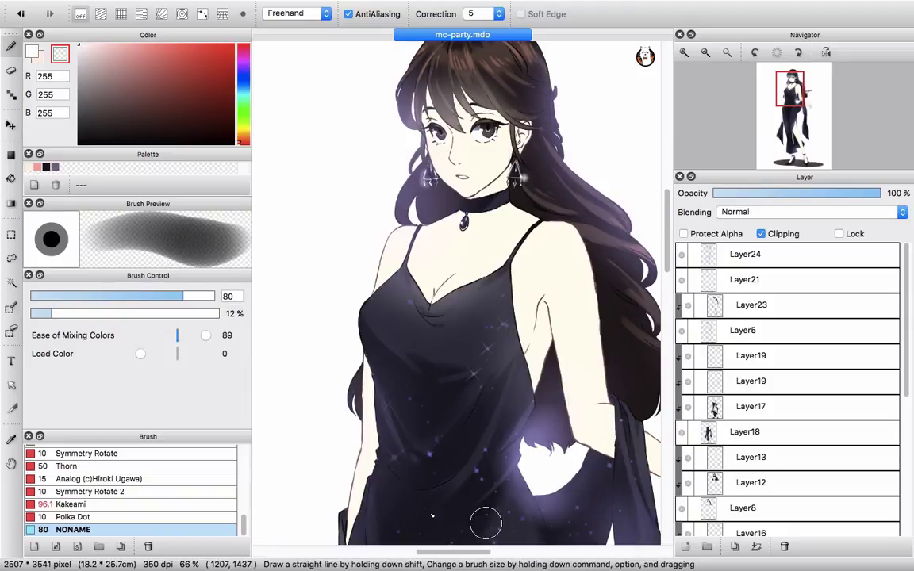
# - Examine the settings of the Flat Brush, the Blur brush and the 100 px AirBrush in turn
pyautogui.moveTo(243, 523); pyautogui.dragTo(245, 477)
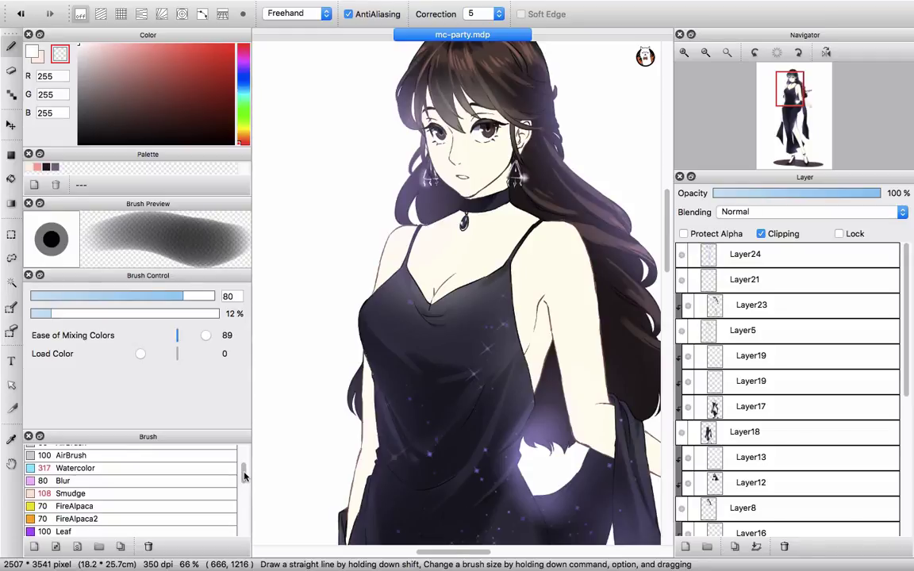
pyautogui.moveTo(244, 477); pyautogui.dragTo(243, 500)
pyautogui.click(216, 479)
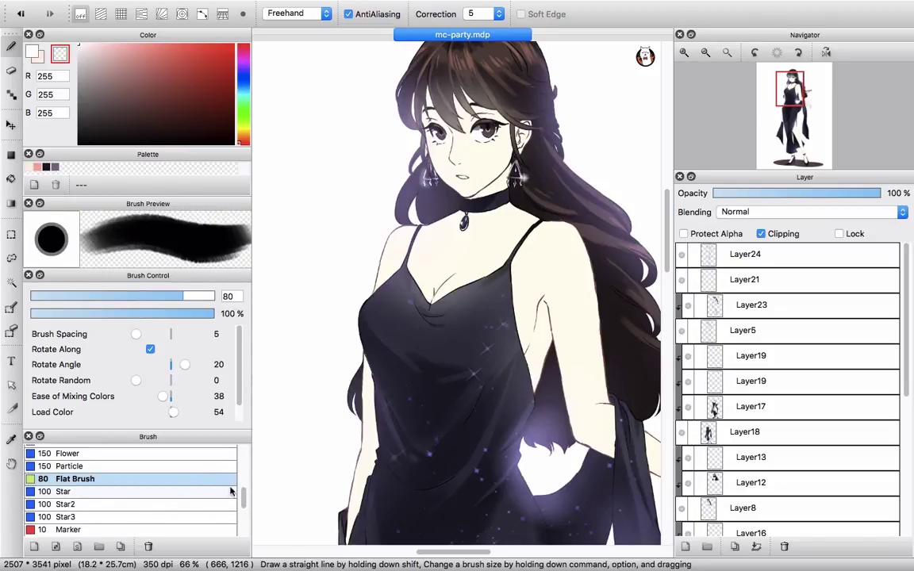
pyautogui.moveTo(238, 498); pyautogui.dragTo(249, 479)
pyautogui.scroll(2, 242, 486)
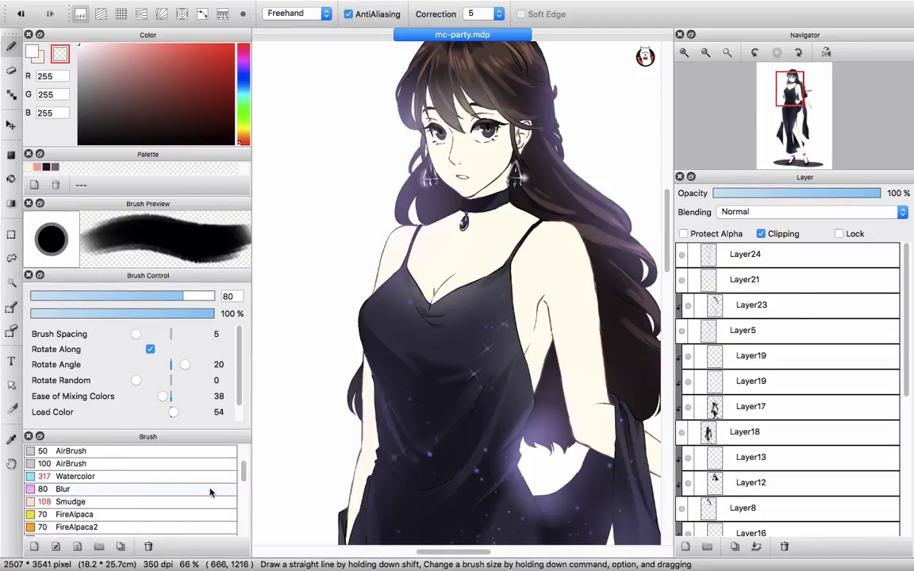
pyautogui.click(214, 489)
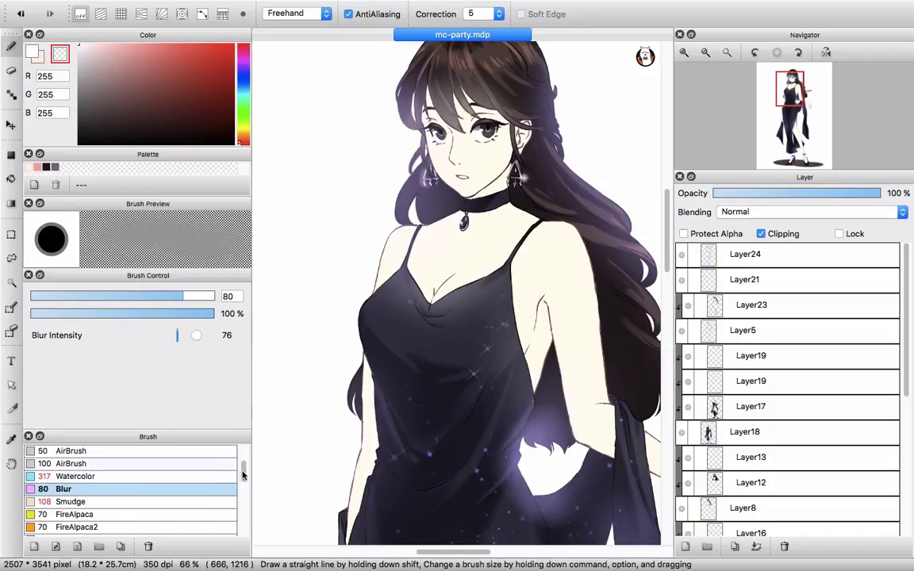
pyautogui.scroll(2, 214, 494)
pyautogui.click(211, 492)
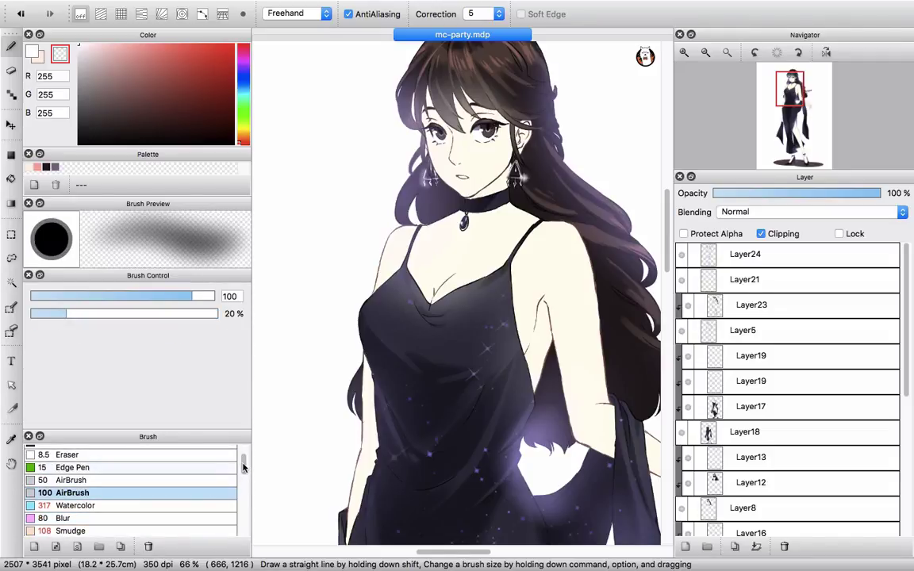
# - Select the NONAME watercolor brush for painting and make Layer25 the active layer
pyautogui.moveTo(243, 470); pyautogui.dragTo(245, 526)
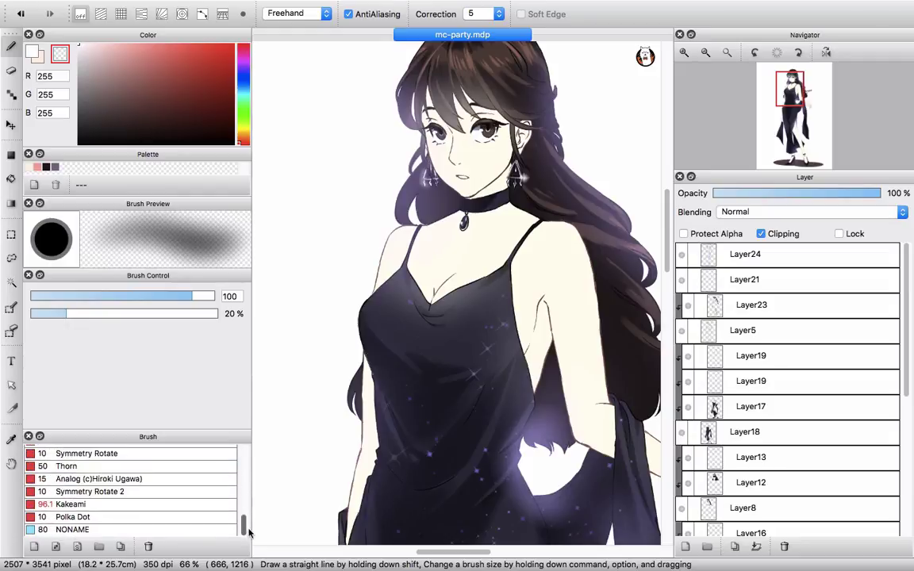
pyautogui.click(200, 530)
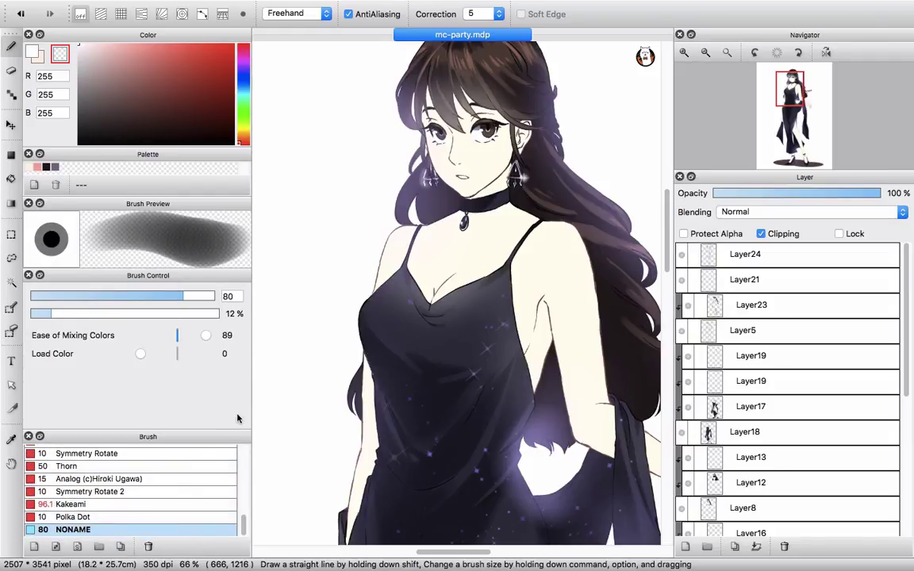
pyautogui.scroll(5, 241, 529)
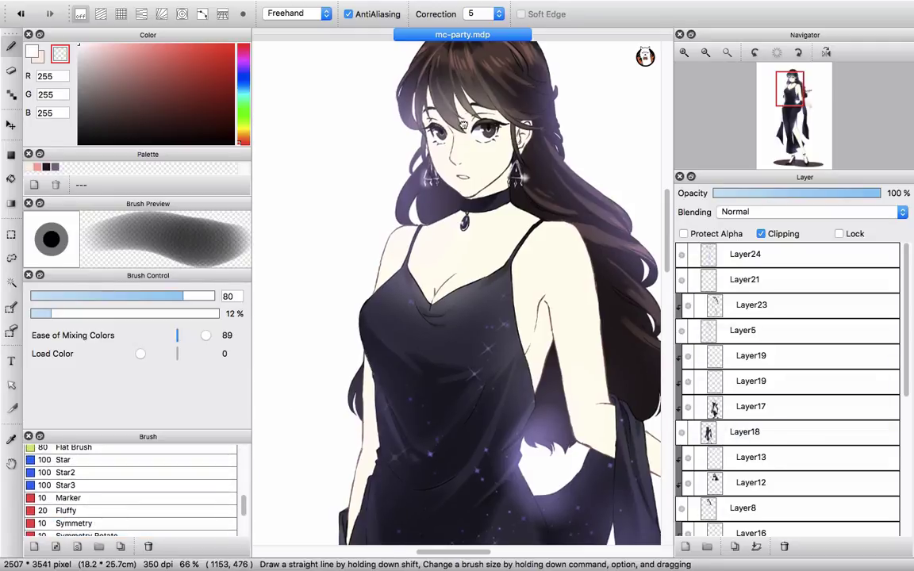
pyautogui.scroll(3, 444, 281)
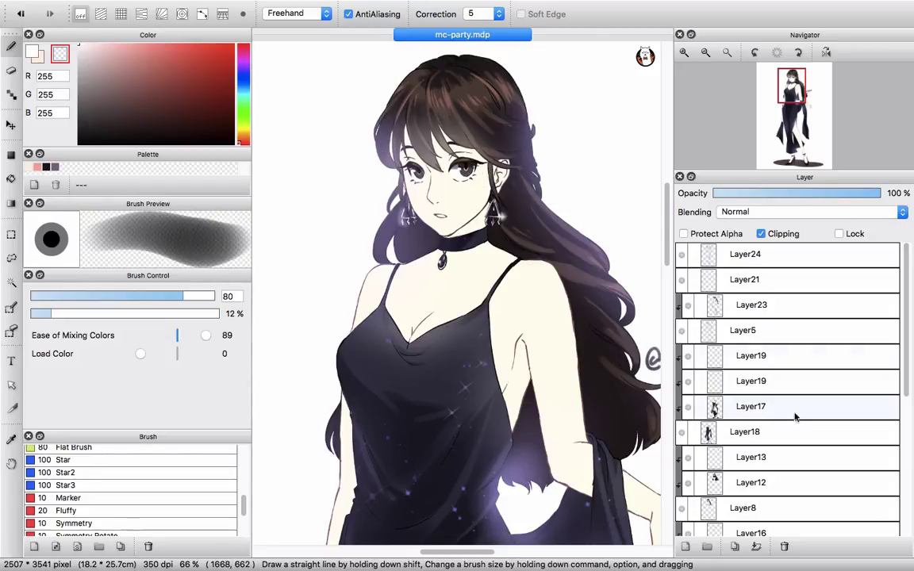
pyautogui.scroll(-9, 873, 436)
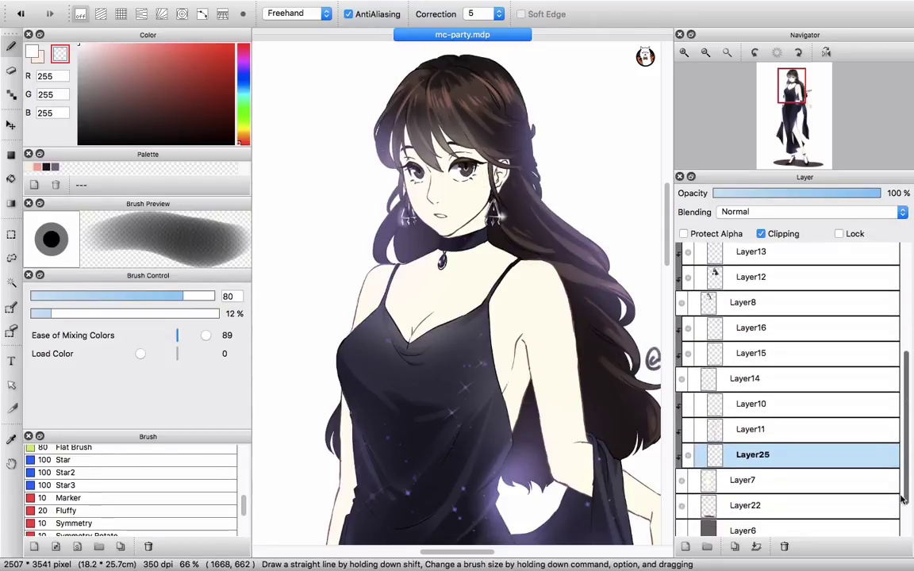
pyautogui.click(806, 463)
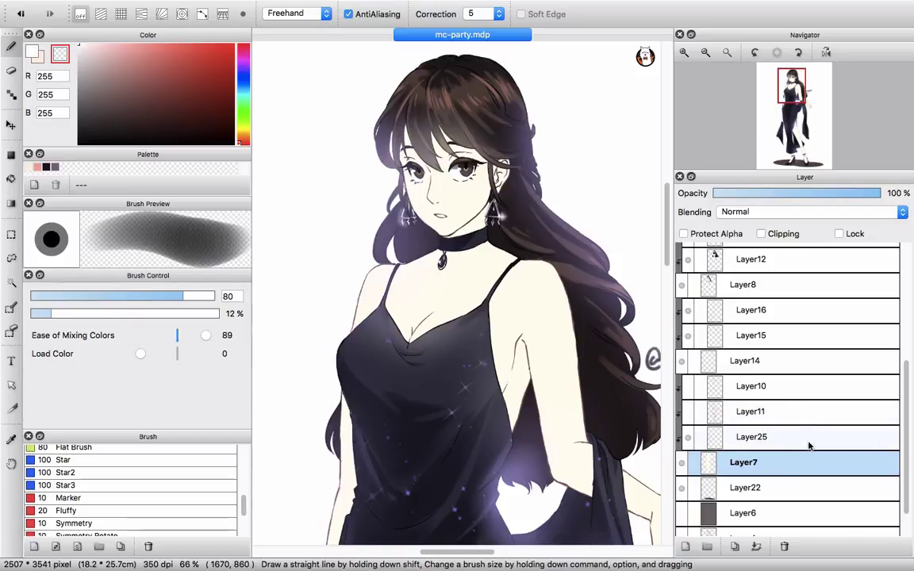
pyautogui.click(754, 444)
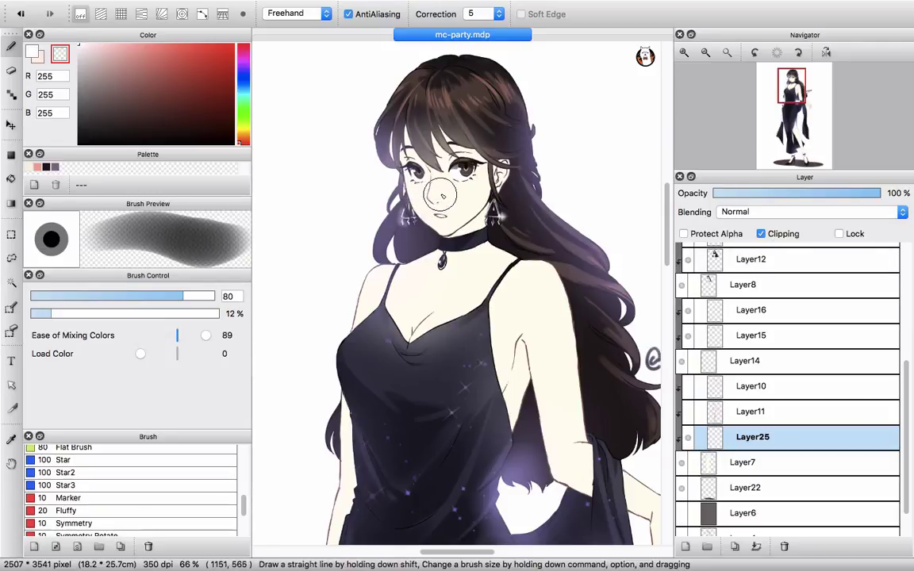
# - Select the Watercolor brush and set the painting colour to light pink, RGB 255, 212, 203
pyautogui.scroll(1, 433, 190)
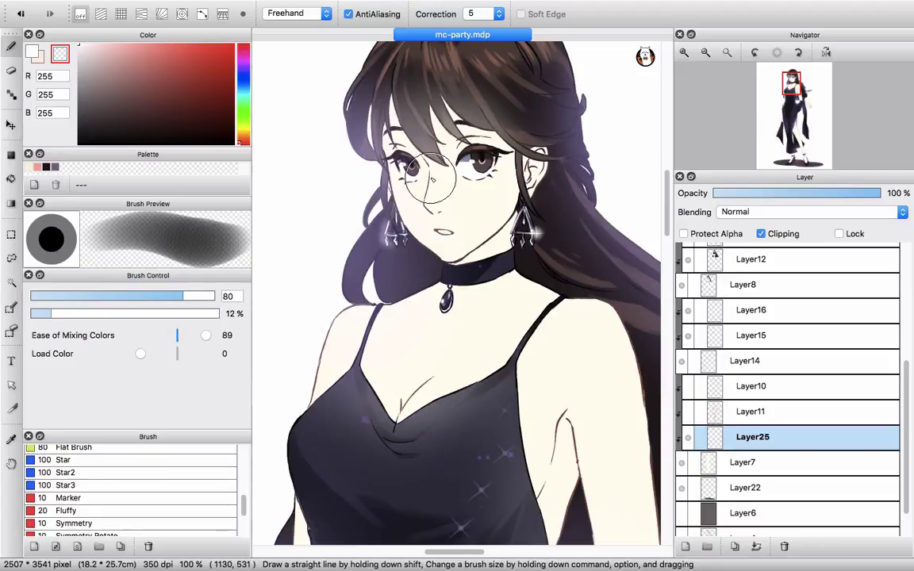
pyautogui.moveTo(453, 218); pyautogui.dragTo(436, 244)
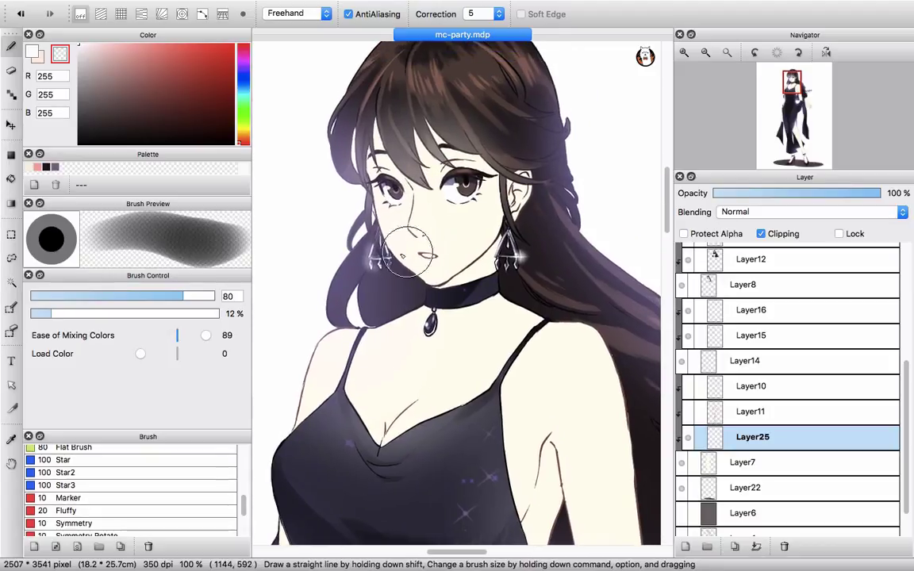
pyautogui.moveTo(243, 510); pyautogui.dragTo(244, 459)
pyautogui.scroll(-2, 219, 480)
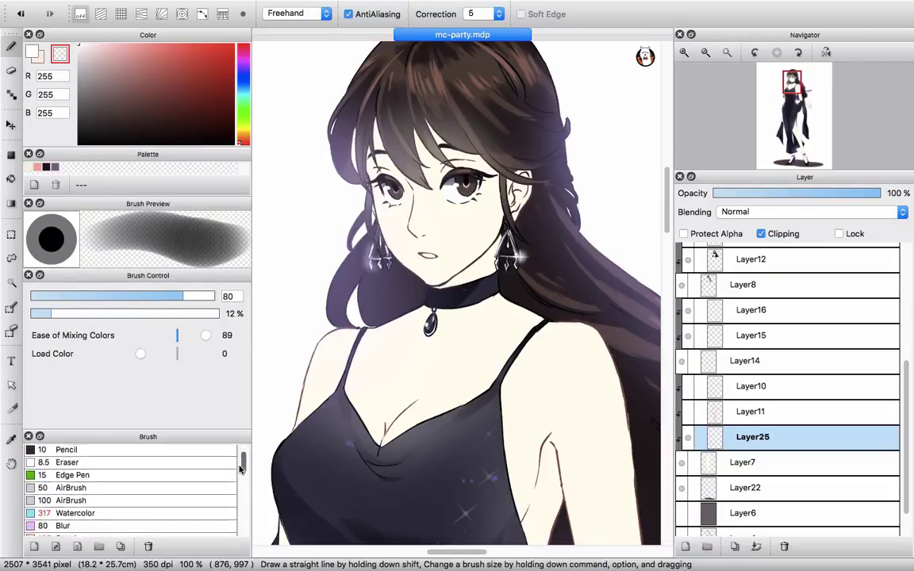
pyautogui.click(213, 494)
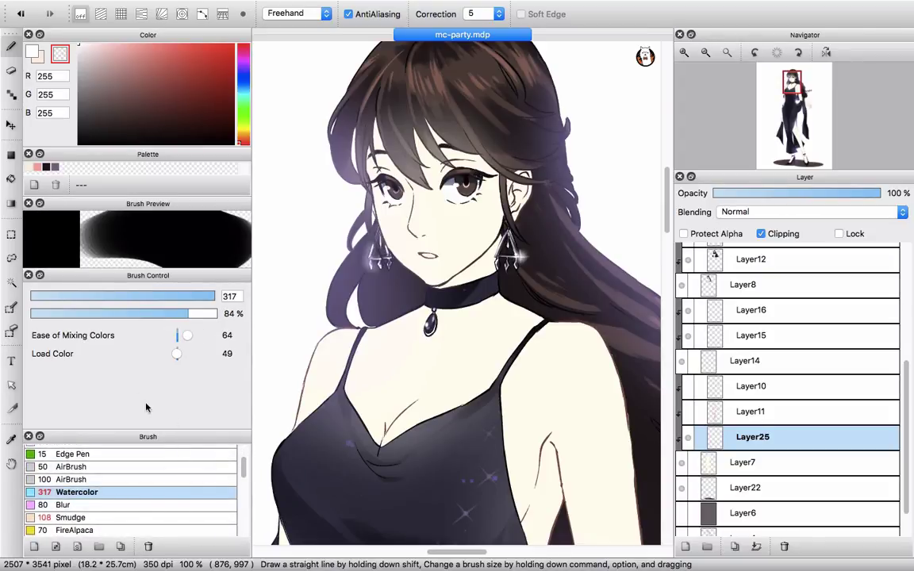
pyautogui.click(35, 168)
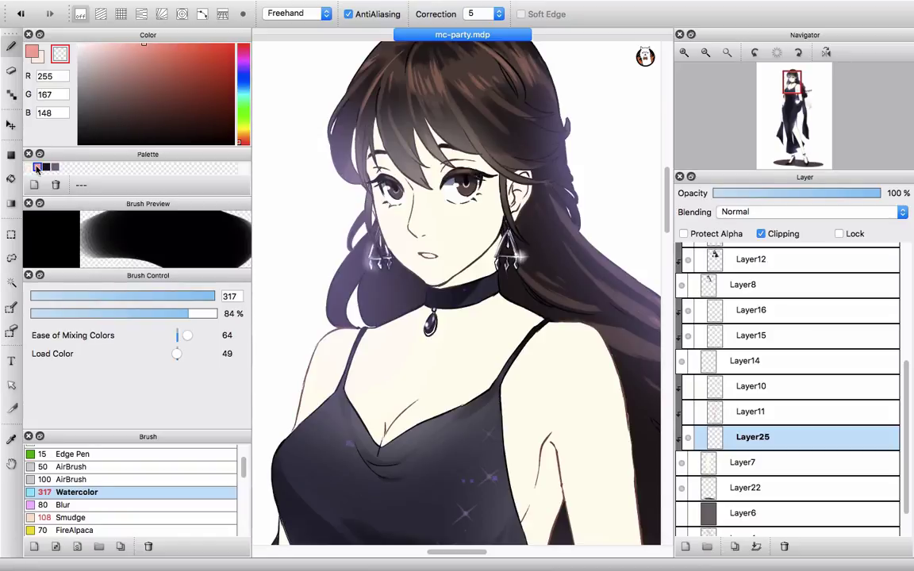
pyautogui.click(110, 45)
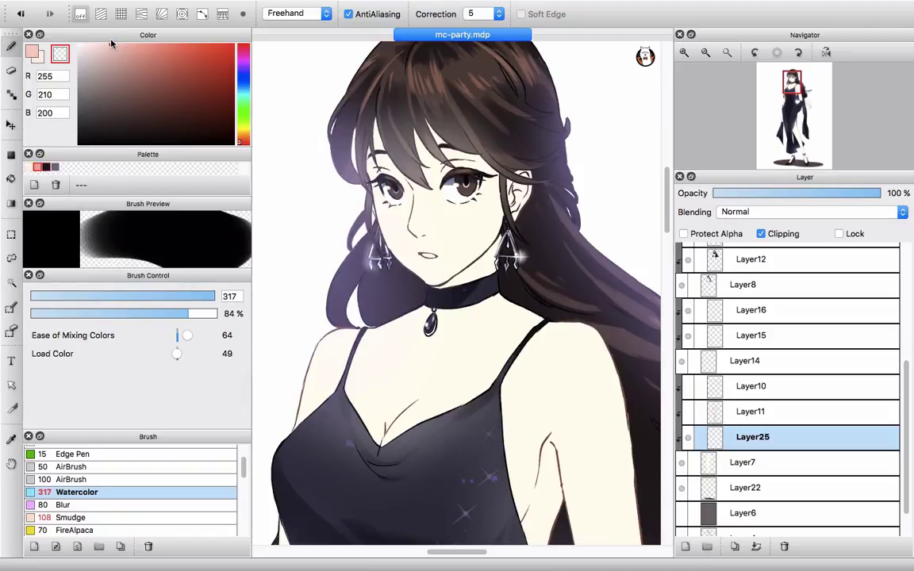
pyautogui.click(35, 54)
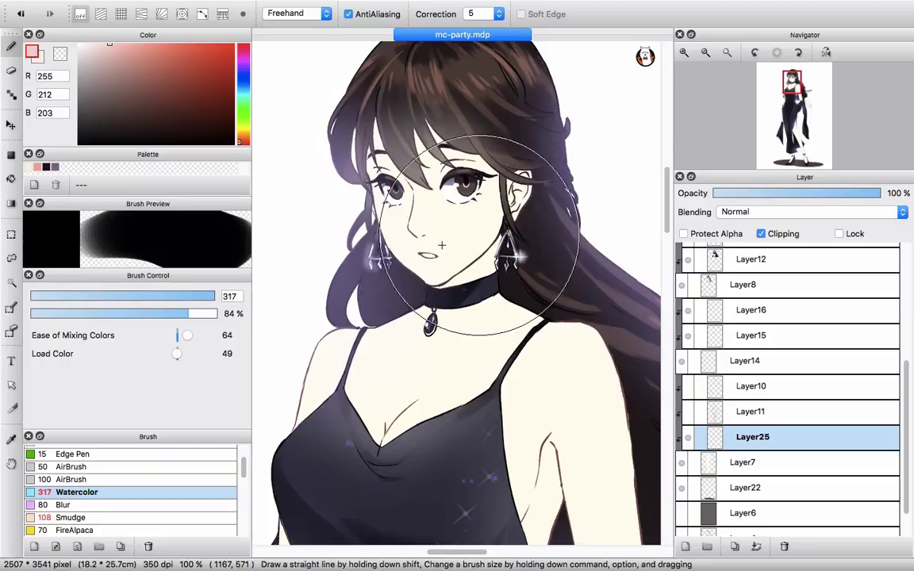
# - Reduce the Watercolor brush to about 53 px and paint light pink shading over the nose on Layer25
pyautogui.press('[')
pyautogui.press('[')
pyautogui.press('[')
pyautogui.press('[')
pyautogui.press('[')
pyautogui.press('[')
pyautogui.press('[')
pyautogui.press('[')
pyautogui.press('[')
pyautogui.press('[')
pyautogui.press('[')
pyautogui.press('[')
pyautogui.press('[')
pyautogui.press('[')
pyautogui.press('[')
pyautogui.press('[')
pyautogui.press('[')
pyautogui.press('[')
pyautogui.press('[')
pyautogui.press('[')
pyautogui.press(']')
pyautogui.moveTo(407, 217); pyautogui.dragTo(425, 253)
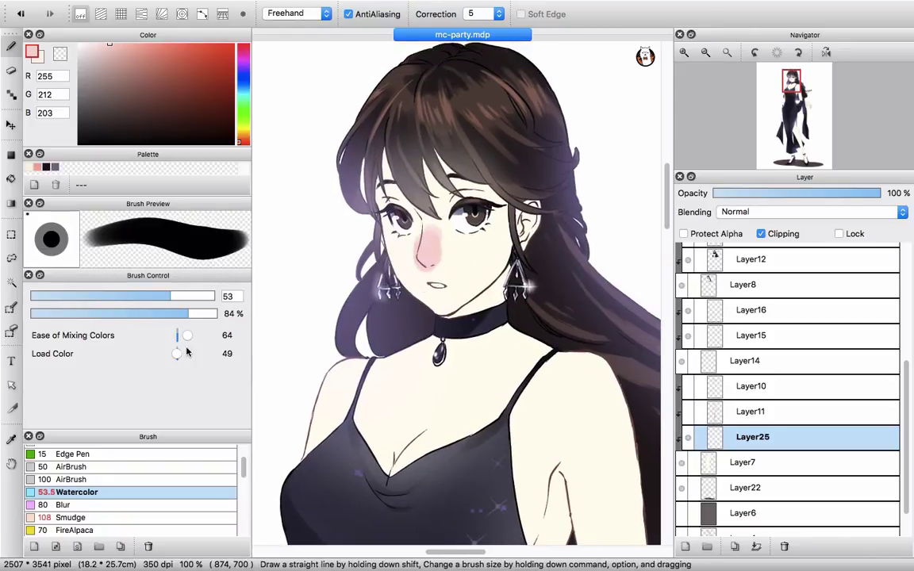
pyautogui.scroll(4, 423, 228)
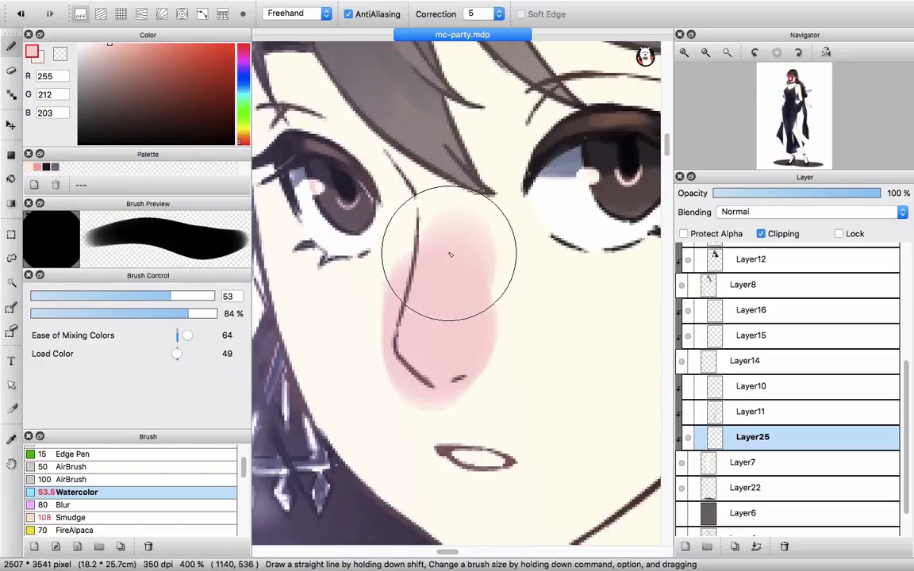
pyautogui.scroll(-3, 449, 251)
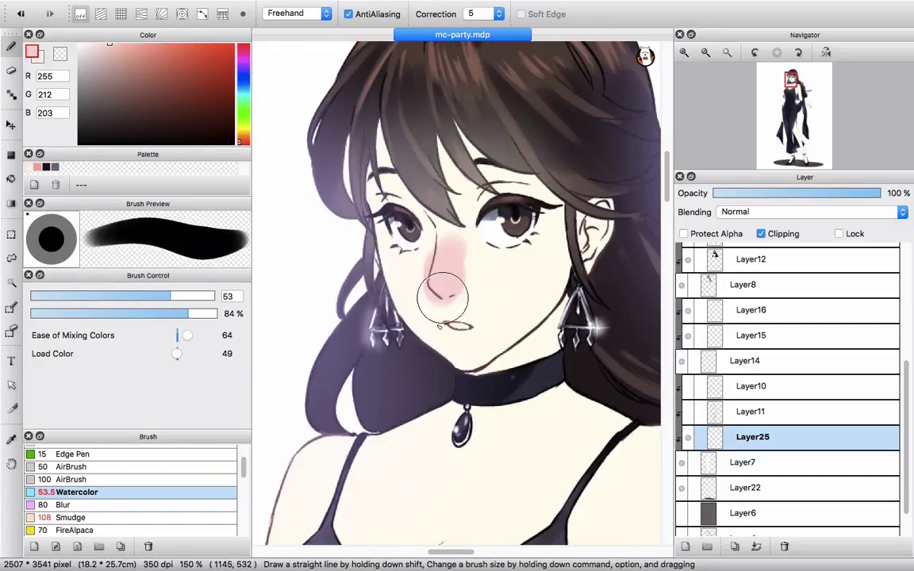
# - Shade the neck under the jaw in pink, and soften the nose shading with light skin tones sampled from the face
pyautogui.moveTo(509, 346)
pyautogui.mouseDown()
pyautogui.moveTo(514, 320)
pyautogui.moveTo(502, 347)
pyautogui.moveTo(550, 312)
pyautogui.mouseUp()
pyautogui.moveTo(406, 239)
pyautogui.mouseDown()
pyautogui.moveTo(419, 220)
pyautogui.moveTo(412, 195)
pyautogui.mouseUp()
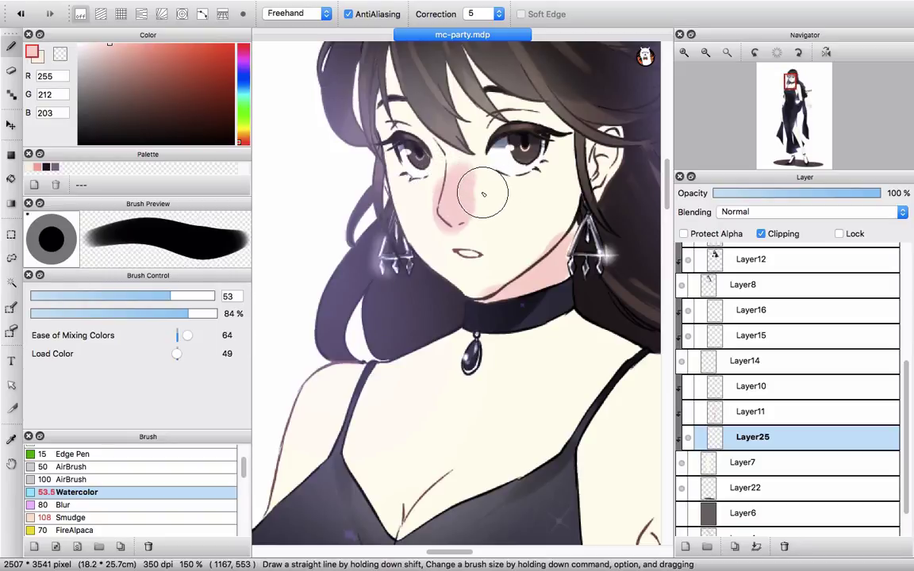
pyautogui.keyDown('alt'); pyautogui.click(462, 198); pyautogui.keyUp('alt')
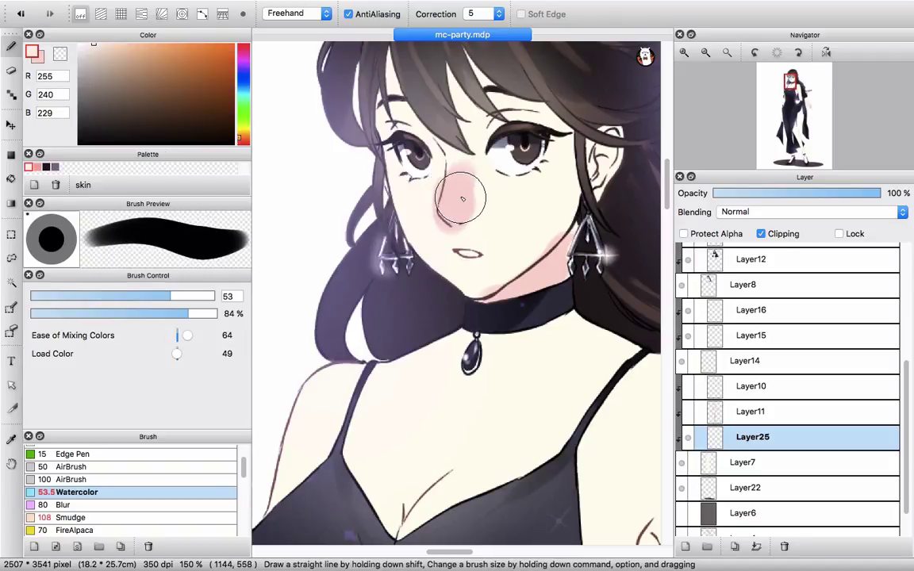
pyautogui.keyDown('alt'); pyautogui.click(489, 201); pyautogui.keyUp('alt')
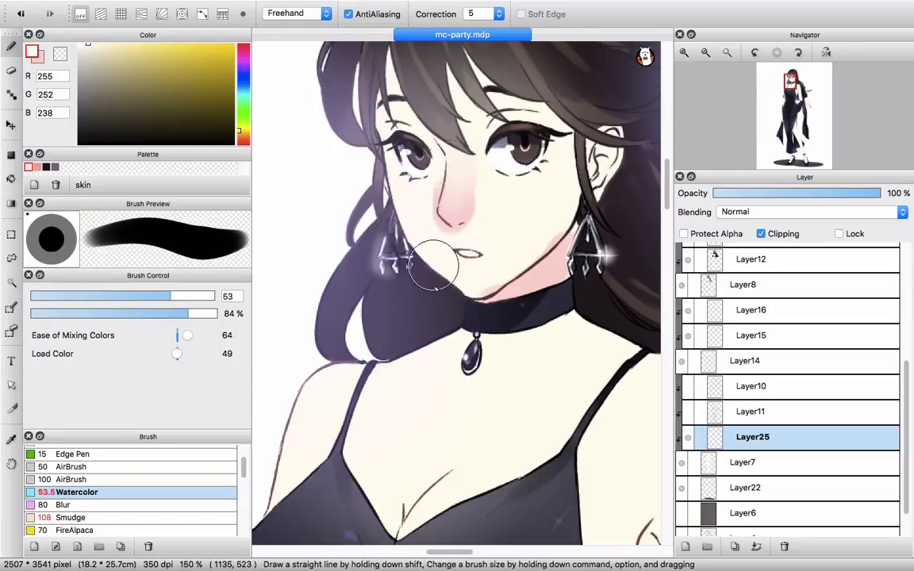
# - Reduce the NONAME brush to about 28 px and softly deepen the nose shading with pink, RGB 255, 181, 165
pyautogui.scroll(2, 481, 197)
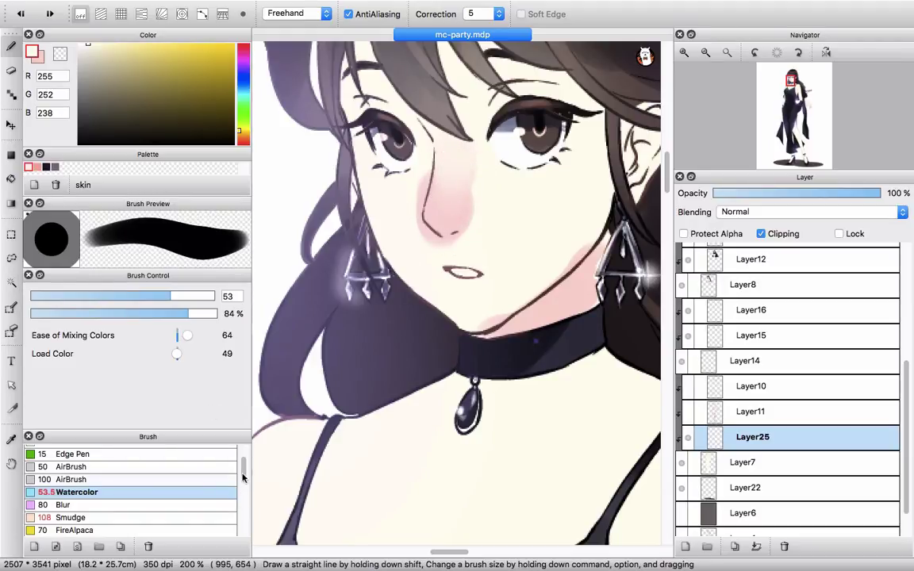
pyautogui.moveTo(243, 476); pyautogui.dragTo(240, 541)
pyautogui.click(177, 531)
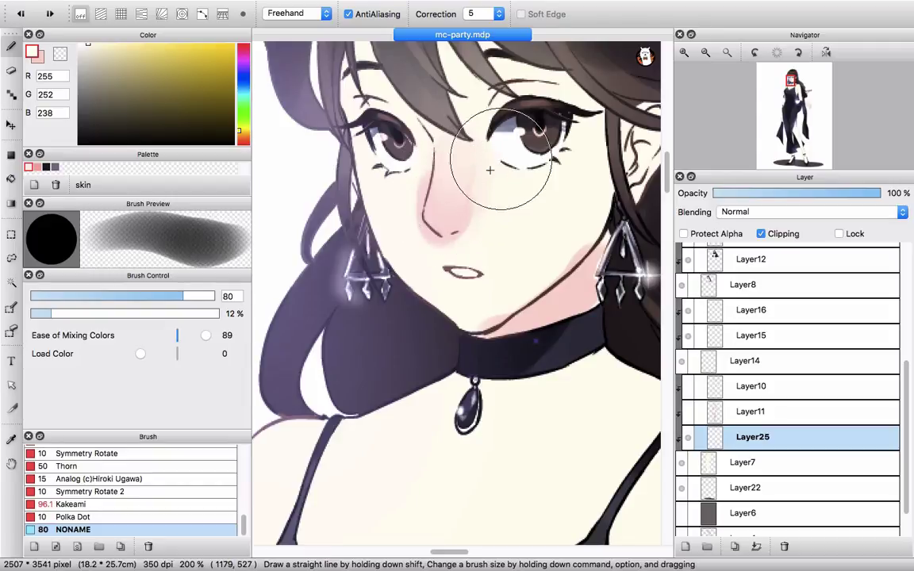
pyautogui.press('[')
pyautogui.press('[')
pyautogui.press('[')
pyautogui.press('[')
pyautogui.press('[')
pyautogui.press('[')
pyautogui.press('[')
pyautogui.press('[')
pyautogui.press('[')
pyautogui.press('[')
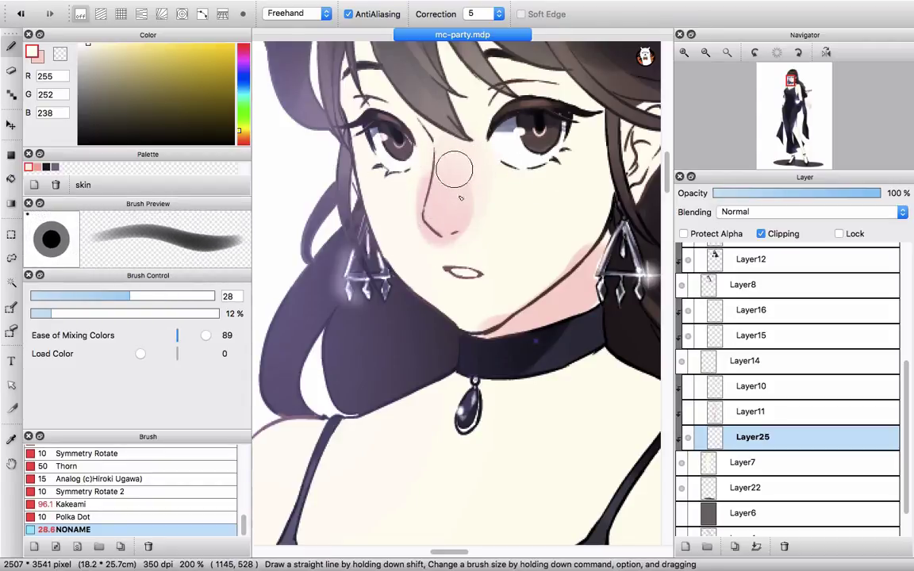
pyautogui.press('x')
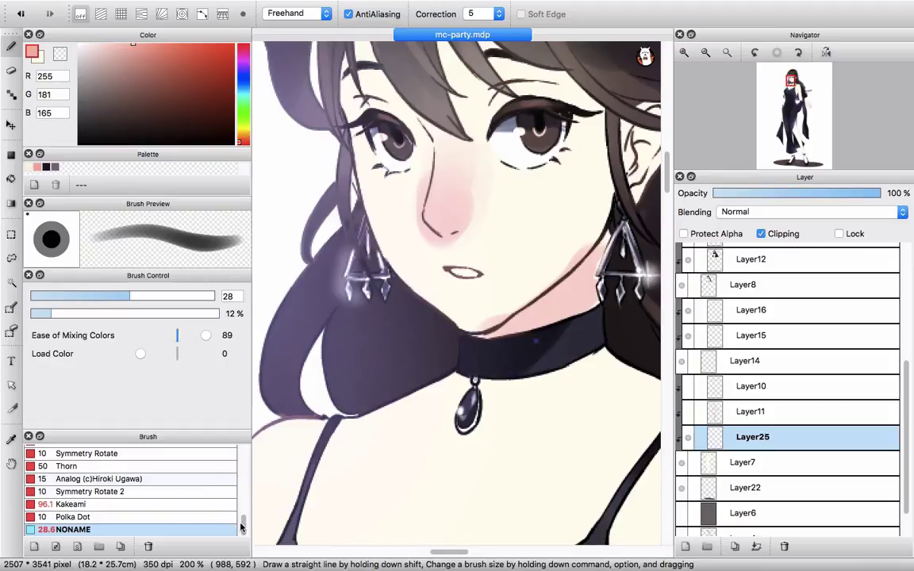
# - Paint a stronger pink patch on the nose tip with the Flat Brush at about 43 px
pyautogui.moveTo(242, 528); pyautogui.dragTo(246, 491)
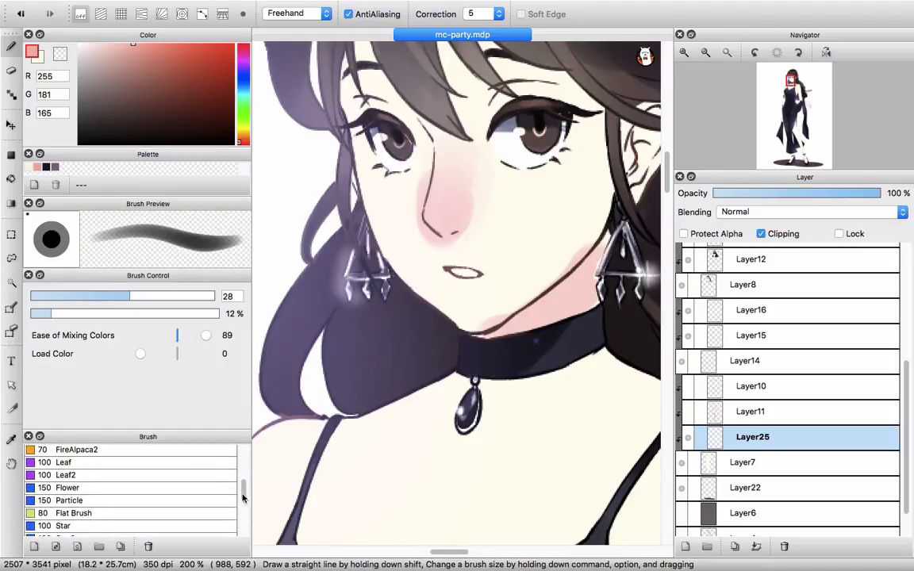
pyautogui.click(216, 512)
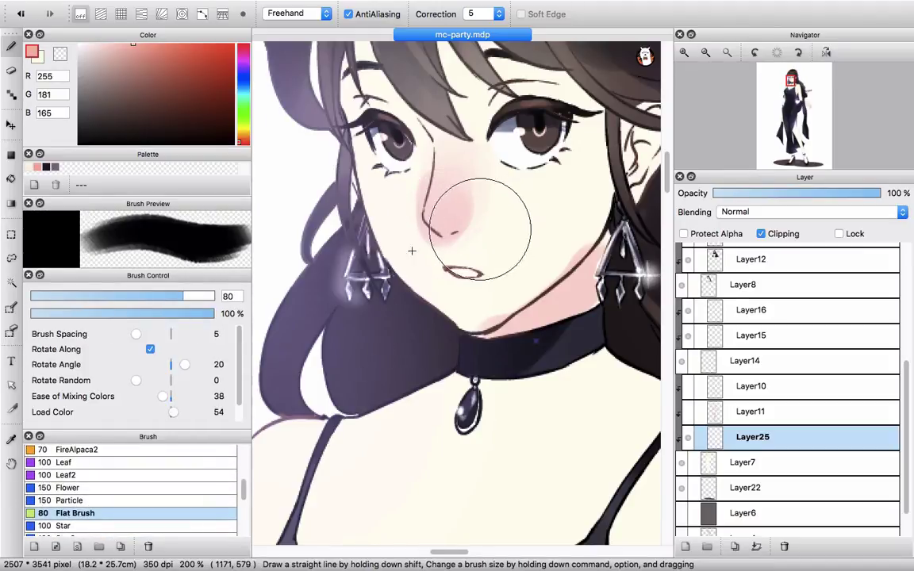
pyautogui.moveTo(412, 251)
pyautogui.mouseDown()
pyautogui.moveTo(429, 262)
pyautogui.moveTo(441, 226)
pyautogui.mouseUp()
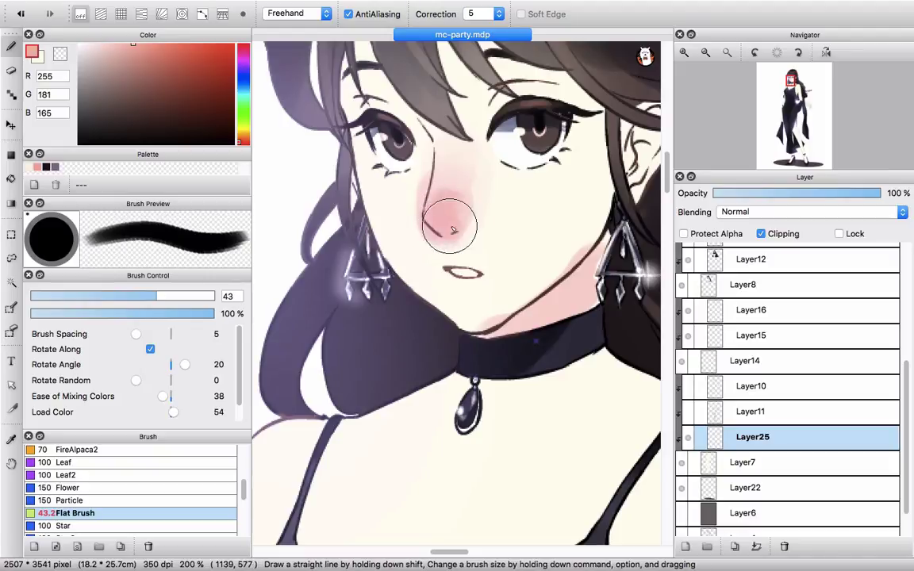
# - Blend the pink patch upward along the nose bridge with the 28 px NONAME brush, using the light skin colour
pyautogui.moveTo(244, 493); pyautogui.dragTo(227, 530)
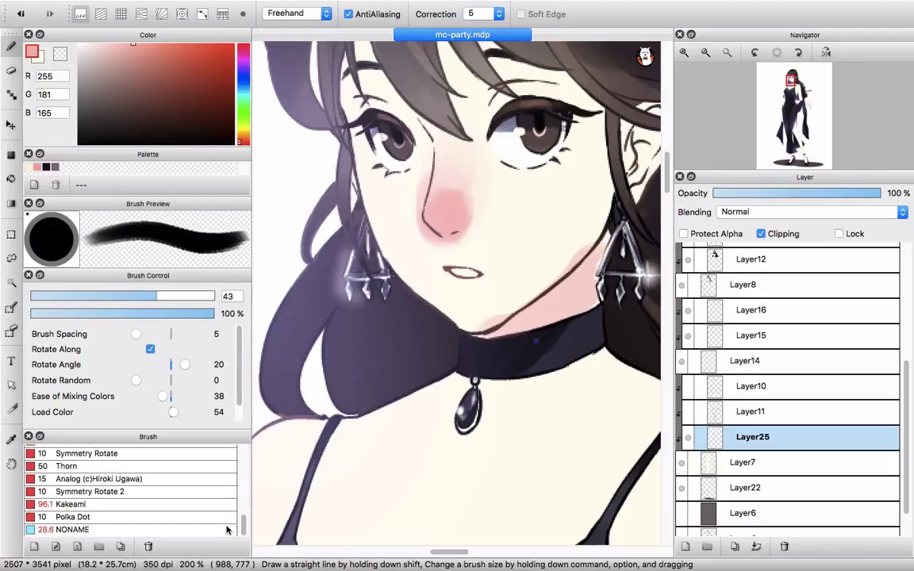
pyautogui.click(195, 532)
pyautogui.press('x')
pyautogui.moveTo(449, 183)
pyautogui.mouseDown()
pyautogui.moveTo(428, 196)
pyautogui.moveTo(452, 178)
pyautogui.mouseUp()
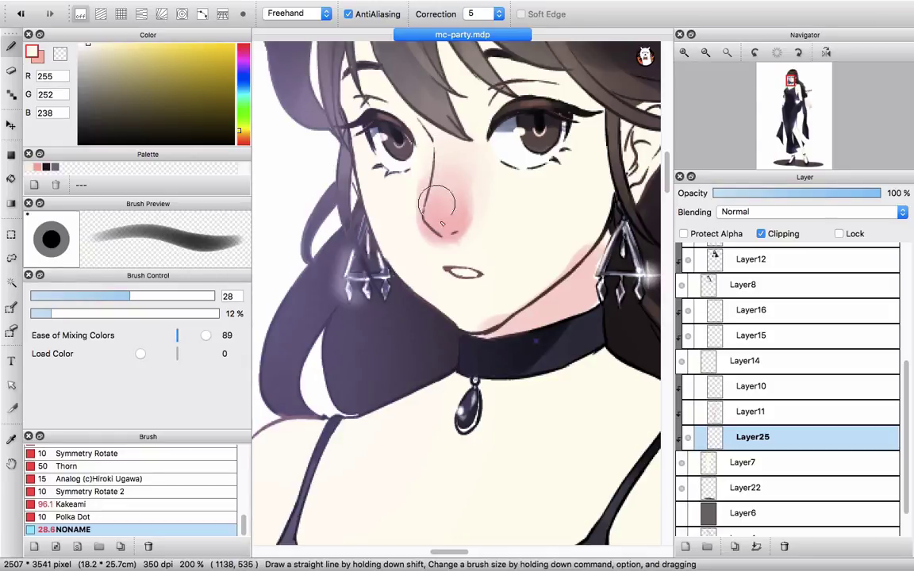
pyautogui.scroll(2, 456, 191)
pyautogui.scroll(-1, 448, 196)
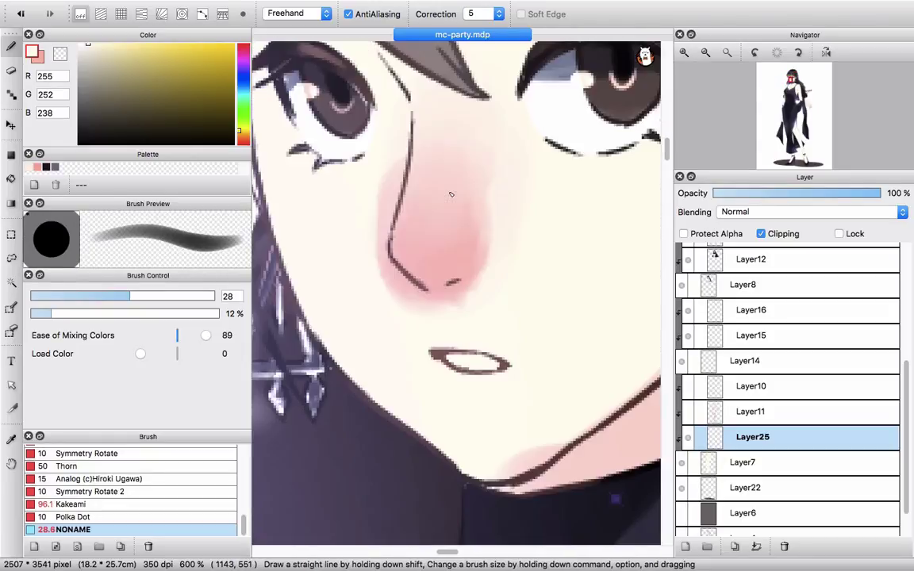
pyautogui.moveTo(452, 190)
pyautogui.mouseDown()
pyautogui.moveTo(454, 231)
pyautogui.moveTo(462, 229)
pyautogui.moveTo(445, 172)
pyautogui.moveTo(421, 232)
pyautogui.moveTo(447, 191)
pyautogui.moveTo(440, 180)
pyautogui.moveTo(447, 275)
pyautogui.mouseUp()
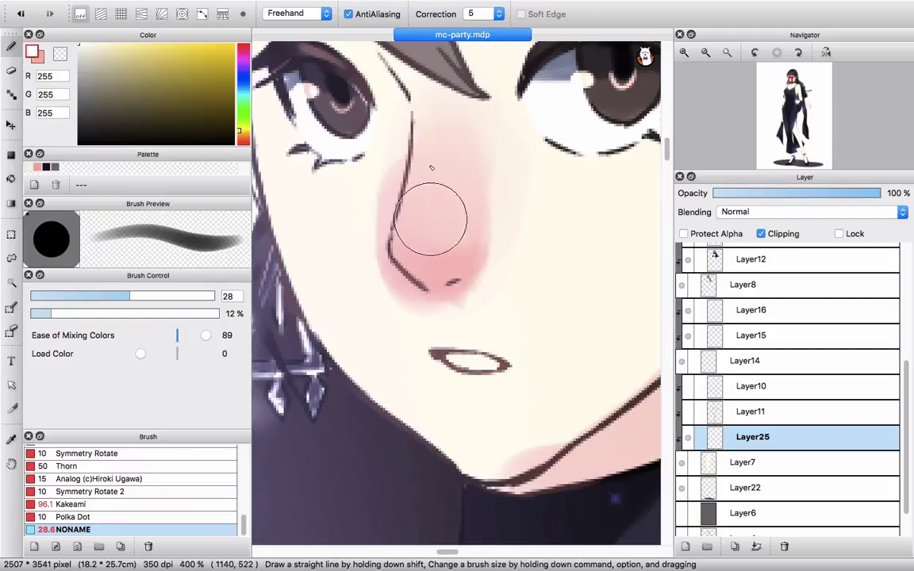
# - Undo the last stroke beside the nose and even out the nose bridge shading with long vertical NONAME brush strokes
pyautogui.moveTo(425, 185)
pyautogui.mouseDown()
pyautogui.moveTo(454, 134)
pyautogui.moveTo(439, 214)
pyautogui.moveTo(444, 108)
pyautogui.moveTo(432, 234)
pyautogui.moveTo(442, 112)
pyautogui.moveTo(437, 207)
pyautogui.moveTo(458, 119)
pyautogui.moveTo(453, 203)
pyautogui.moveTo(457, 153)
pyautogui.moveTo(530, 127)
pyautogui.moveTo(518, 175)
pyautogui.moveTo(501, 163)
pyautogui.moveTo(511, 179)
pyautogui.moveTo(423, 233)
pyautogui.moveTo(424, 244)
pyautogui.moveTo(477, 220)
pyautogui.moveTo(495, 200)
pyautogui.moveTo(516, 225)
pyautogui.mouseUp()
pyautogui.press('super+z')
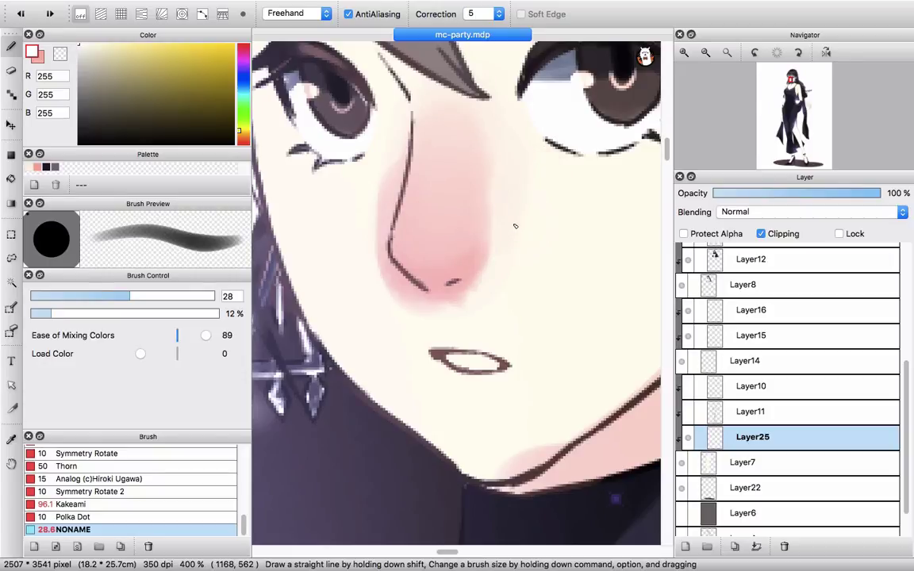
pyautogui.moveTo(440, 80)
pyautogui.mouseDown()
pyautogui.moveTo(431, 196)
pyautogui.moveTo(446, 71)
pyautogui.moveTo(443, 234)
pyautogui.mouseUp()
pyautogui.moveTo(447, 147)
pyautogui.mouseDown()
pyautogui.moveTo(462, 95)
pyautogui.moveTo(448, 184)
pyautogui.moveTo(436, 90)
pyautogui.moveTo(433, 217)
pyautogui.mouseUp()
pyautogui.moveTo(457, 77)
pyautogui.mouseDown()
pyautogui.moveTo(437, 222)
pyautogui.moveTo(446, 251)
pyautogui.moveTo(446, 178)
pyautogui.mouseUp()
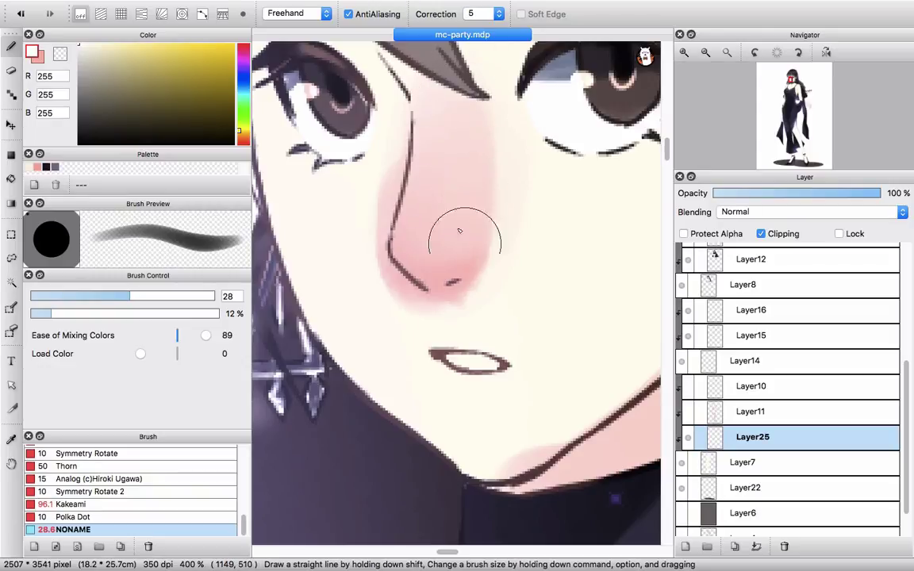
pyautogui.scroll(-3, 428, 226)
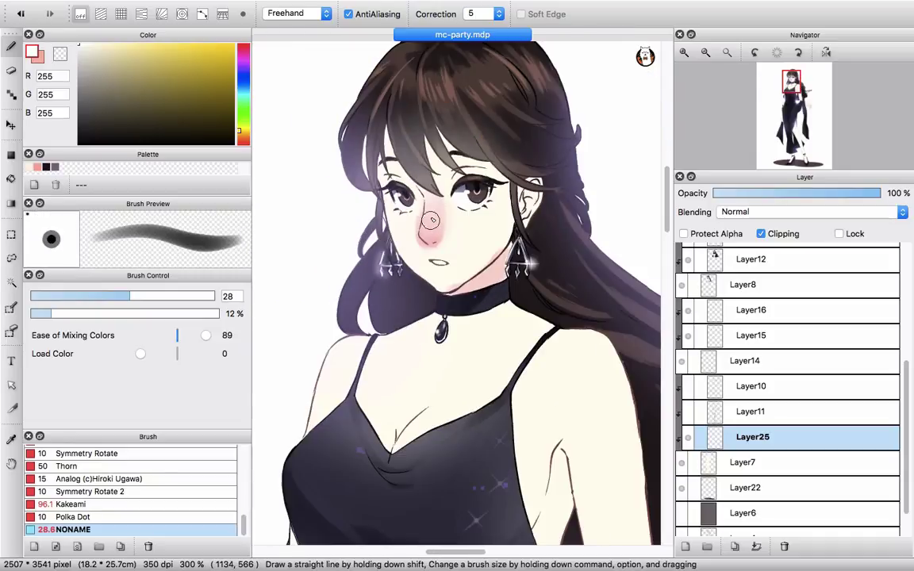
# - Fade the cheek-side edge of the nose shading with transparent colour, using the NONAME brush at about 61 and 39 px
pyautogui.scroll(2, 457, 196)
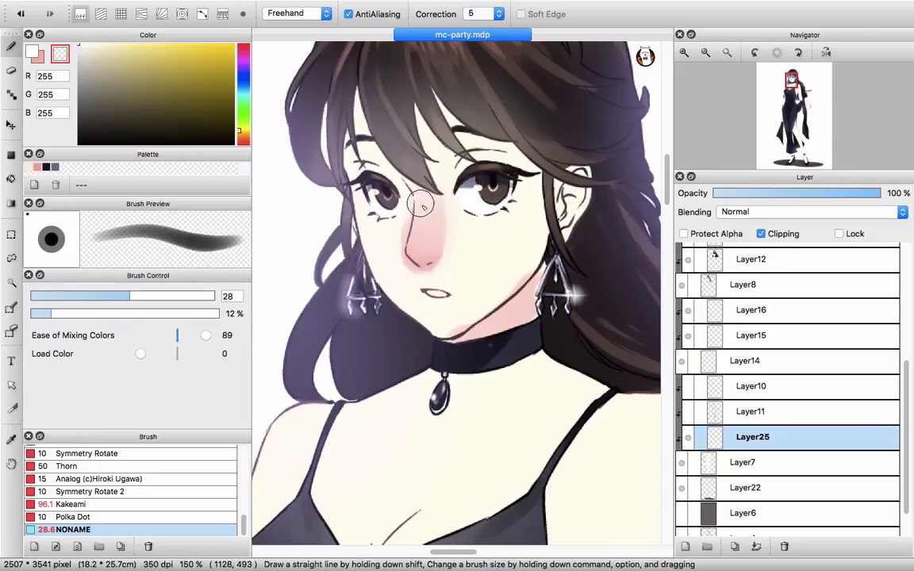
pyautogui.press(']')
pyautogui.press(']')
pyautogui.press(']')
pyautogui.press(']')
pyautogui.press(']')
pyautogui.press(']')
pyautogui.press(']')
pyautogui.press(']')
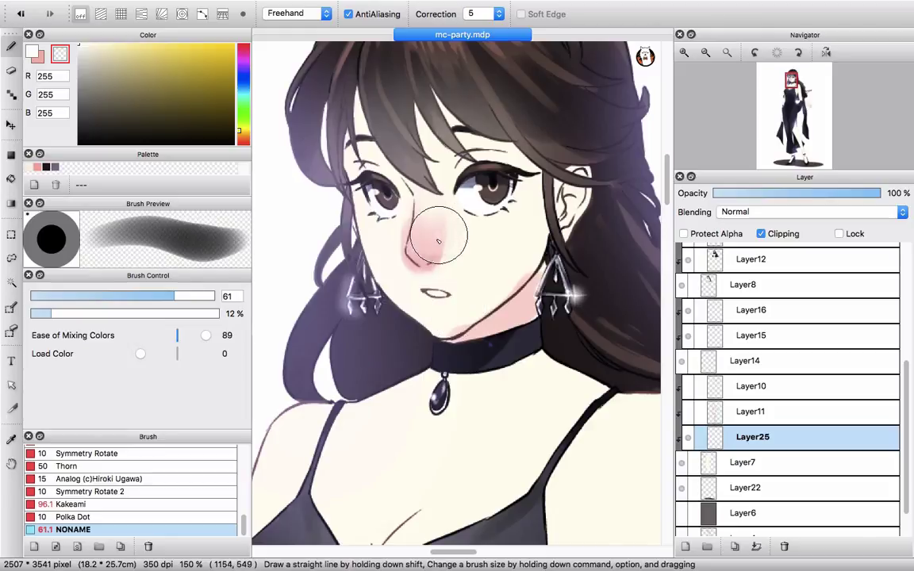
pyautogui.scroll(1, 436, 240)
pyautogui.keyDown('alt'); pyautogui.keyDown('super'); pyautogui.moveTo(480, 261); pyautogui.dragTo(444, 251); pyautogui.keyUp('super'); pyautogui.keyUp('alt')
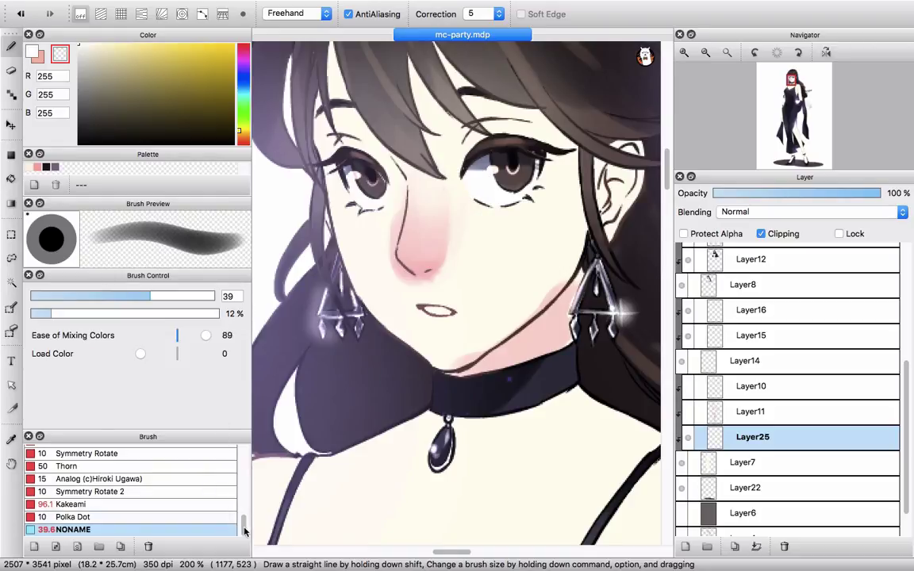
# - Blur the lower edges of the nose shading with the Blur brush at about 21 px, using Blur Intensity 42 and 100
pyautogui.moveTo(245, 531)
pyautogui.mouseDown()
pyautogui.moveTo(242, 494)
pyautogui.moveTo(230, 474)
pyautogui.mouseUp()
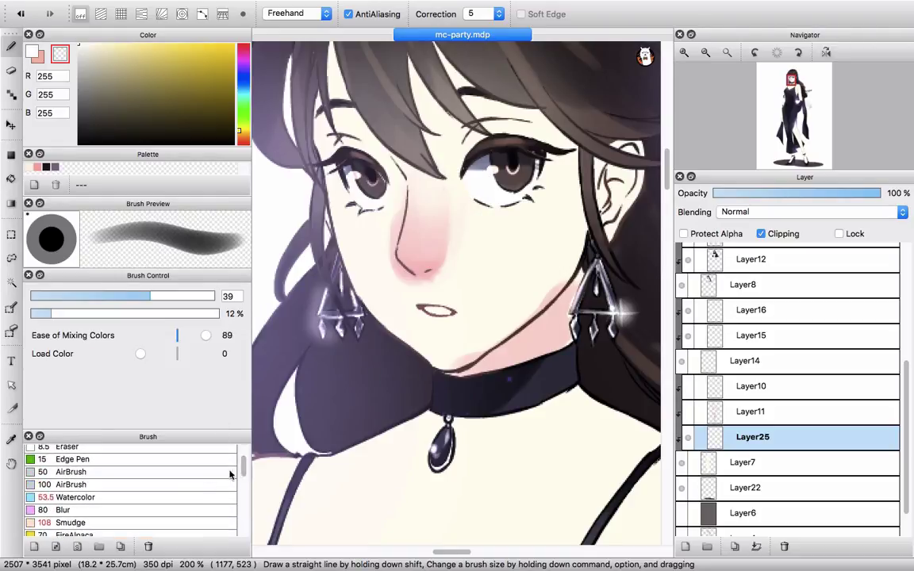
pyautogui.click(188, 513)
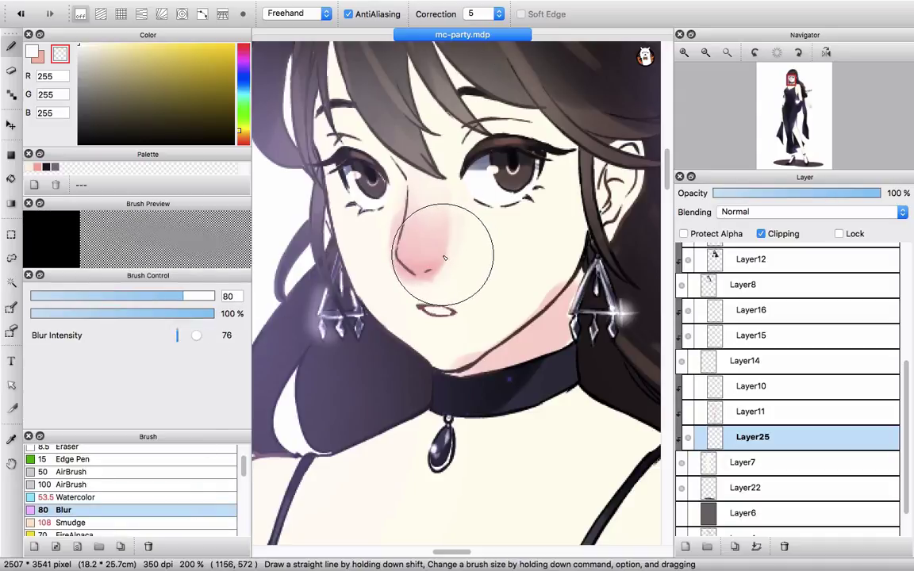
pyautogui.moveTo(445, 258); pyautogui.dragTo(445, 234)
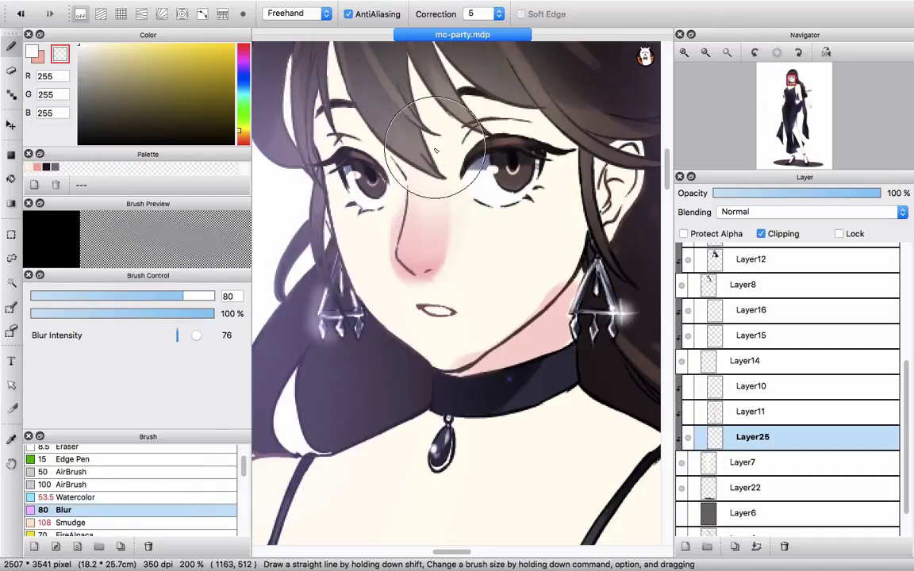
pyautogui.keyDown('alt'); pyautogui.keyDown('super'); pyautogui.moveTo(500, 265); pyautogui.dragTo(451, 272); pyautogui.keyUp('super'); pyautogui.keyUp('alt')
pyautogui.moveTo(405, 283)
pyautogui.mouseDown()
pyautogui.moveTo(394, 284)
pyautogui.moveTo(428, 286)
pyautogui.mouseUp()
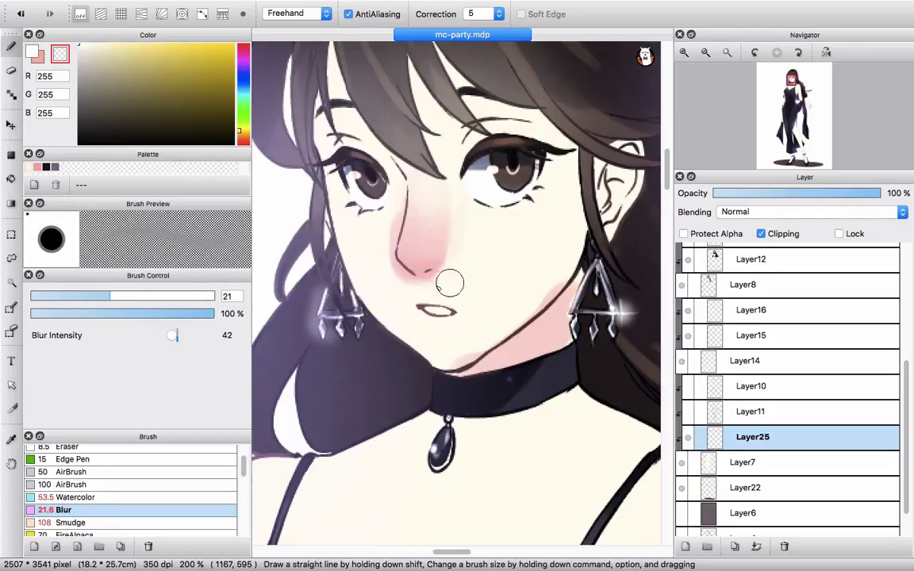
pyautogui.moveTo(436, 287)
pyautogui.mouseDown()
pyautogui.moveTo(408, 279)
pyautogui.moveTo(439, 283)
pyautogui.mouseUp()
pyautogui.scroll(2, 439, 283)
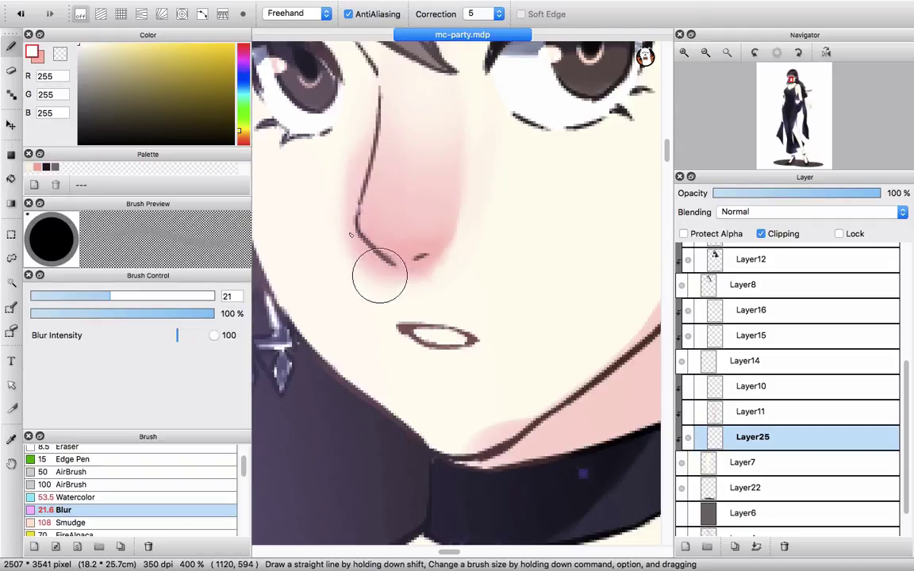
# - Create a new 1280 × 720 pixel image and paint a pink oval in it with the 130 px Watercolor brush
pyautogui.press('super+n')
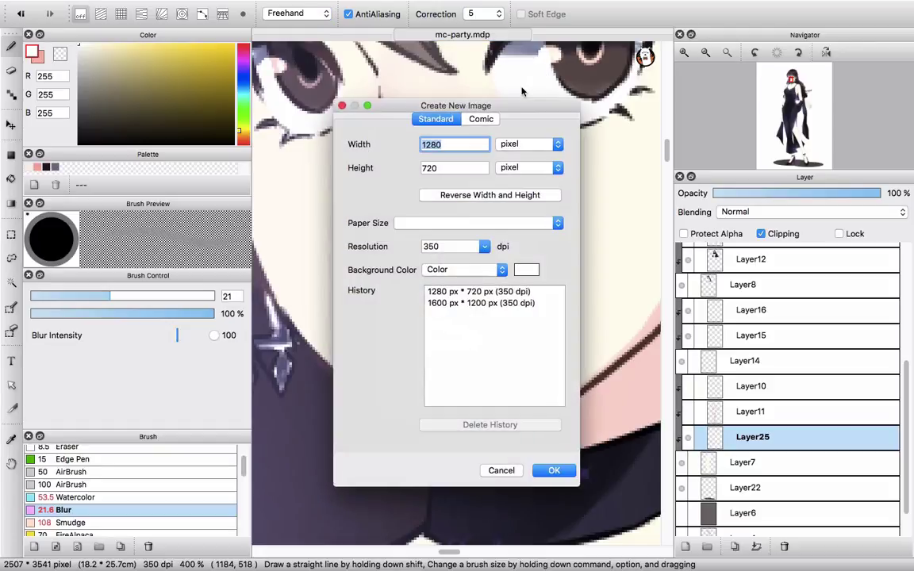
pyautogui.press('Return')
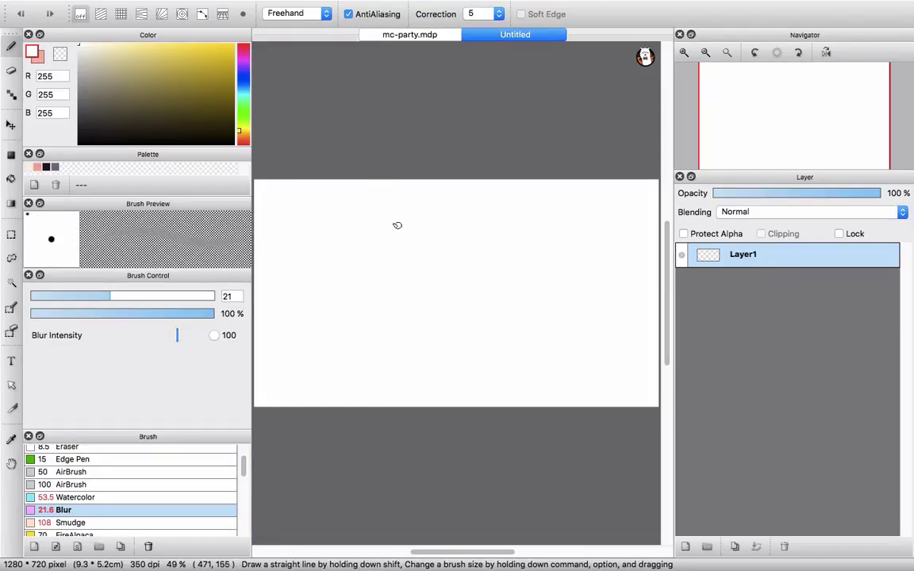
pyautogui.press('x')
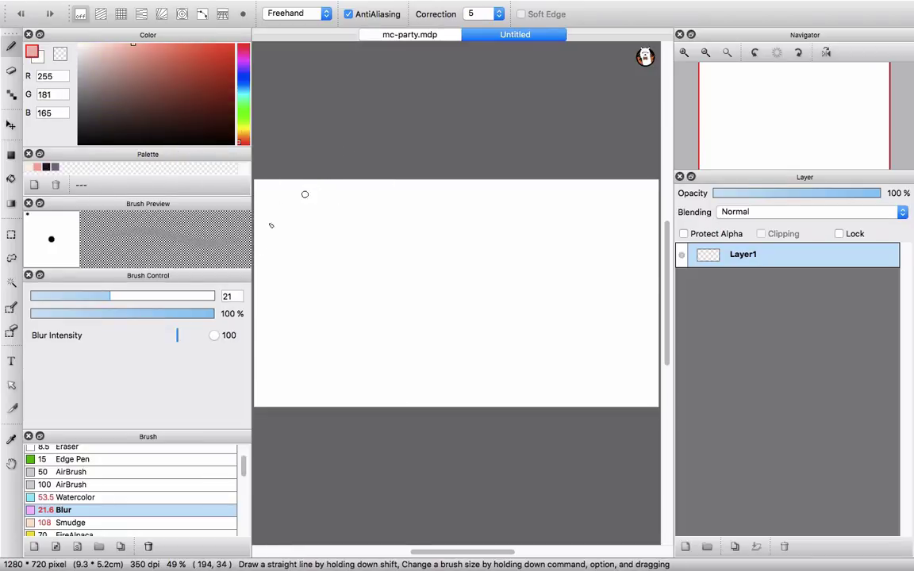
pyautogui.click(208, 497)
pyautogui.moveTo(384, 316)
pyautogui.mouseDown()
pyautogui.moveTo(433, 278)
pyautogui.moveTo(418, 274)
pyautogui.moveTo(434, 273)
pyautogui.mouseUp()
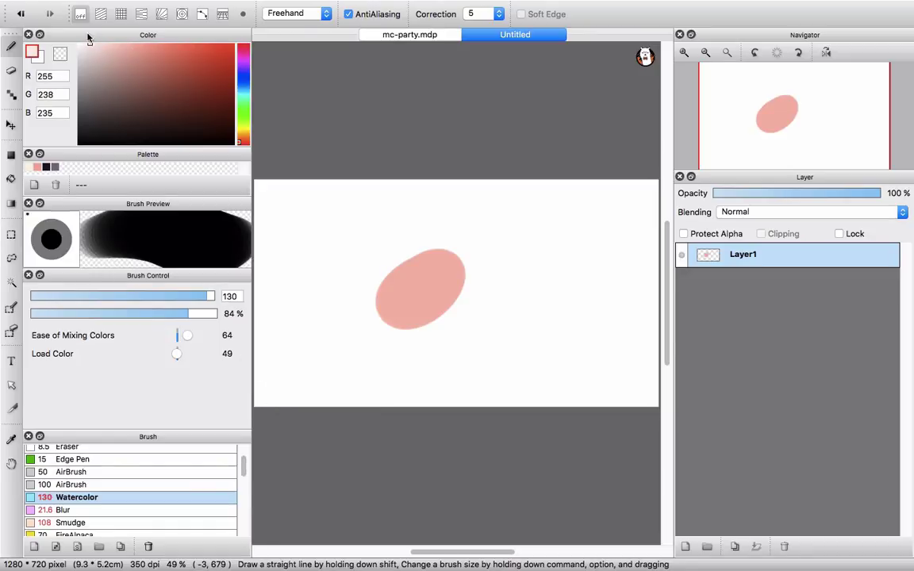
# - Undo a trial light pink Watercolor stroke and blend the oval's far end into white with the NONAME brush at up to 130 px
pyautogui.moveTo(465, 249); pyautogui.dragTo(432, 269)
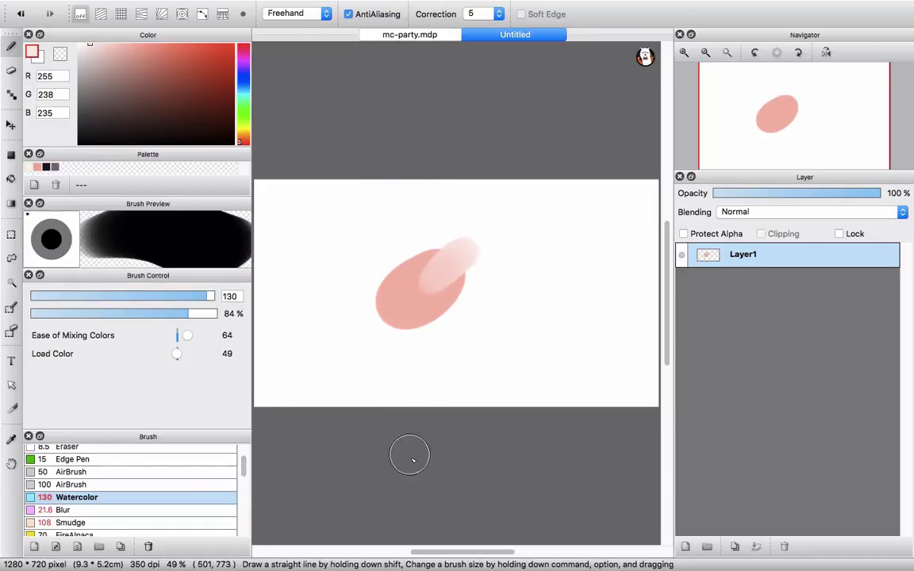
pyautogui.press('super+z')
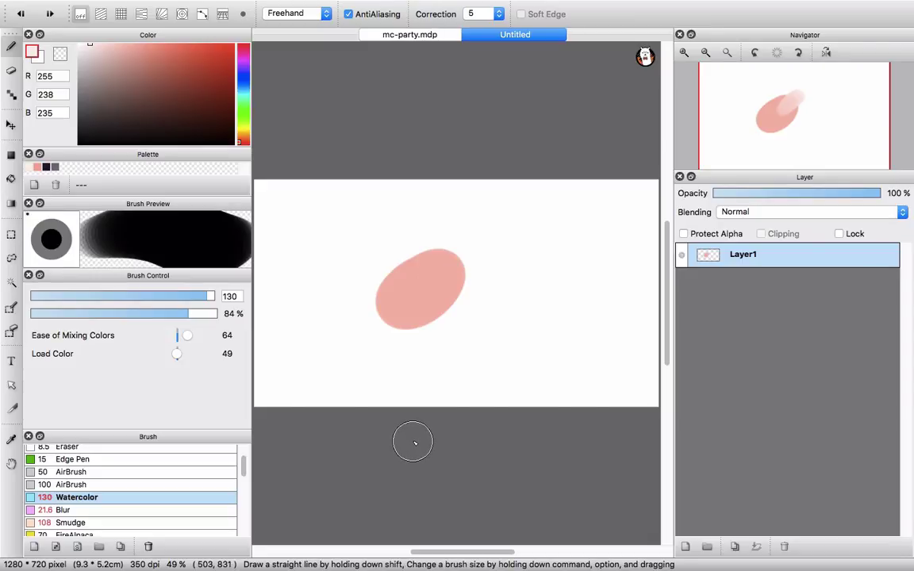
pyautogui.moveTo(245, 468); pyautogui.dragTo(240, 542)
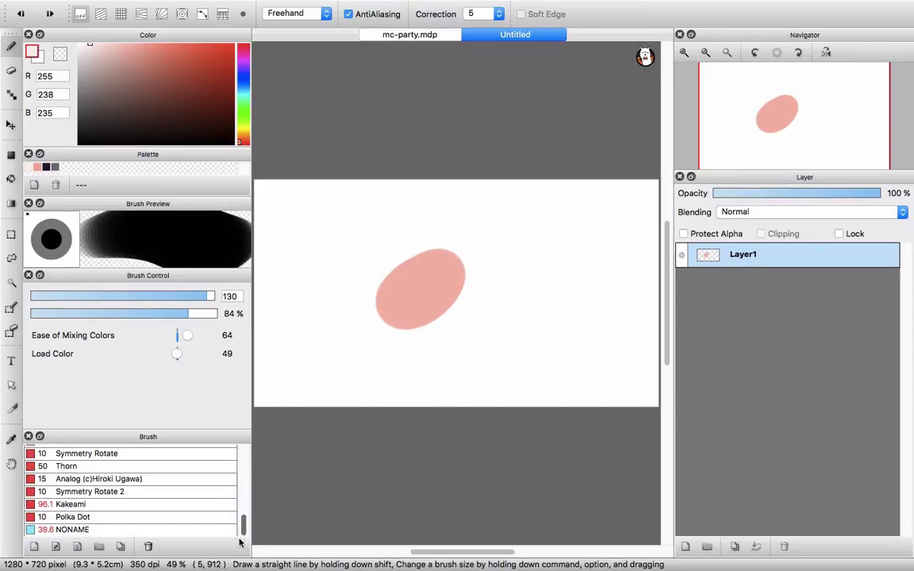
pyautogui.click(193, 529)
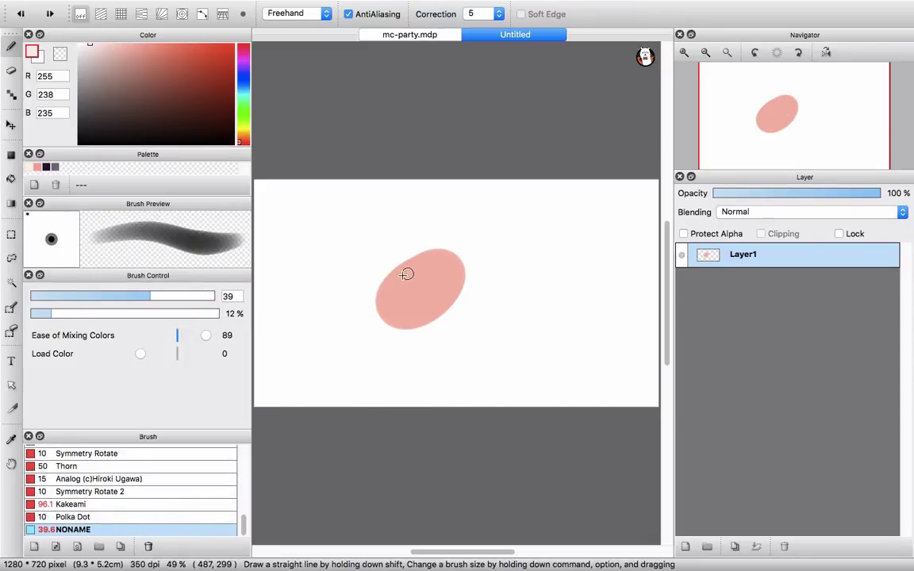
pyautogui.moveTo(404, 275)
pyautogui.mouseDown()
pyautogui.moveTo(478, 256)
pyautogui.moveTo(385, 317)
pyautogui.moveTo(429, 283)
pyautogui.moveTo(425, 273)
pyautogui.moveTo(442, 268)
pyautogui.mouseUp()
pyautogui.press('super+z')
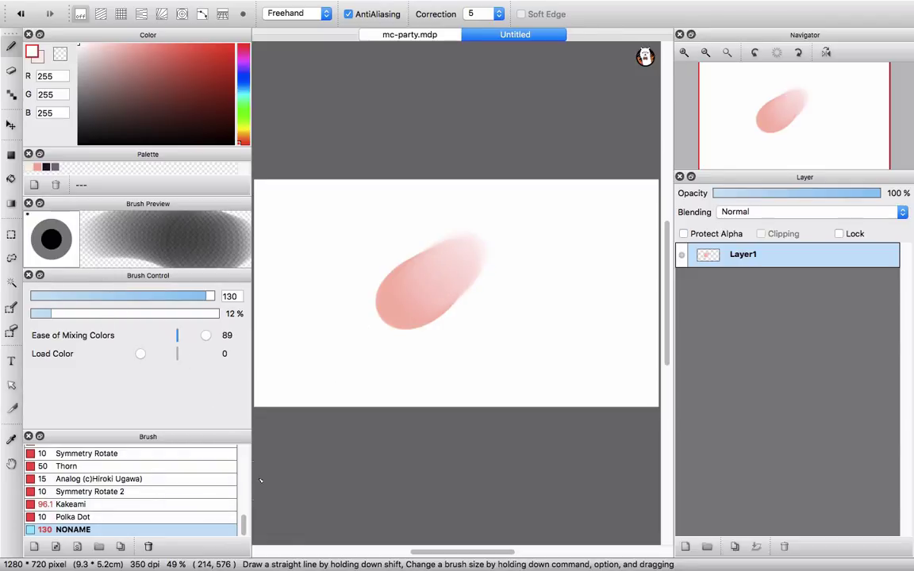
# - Blur the edges of the pink shape with the Blur brush at about 79 px, using Blur Intensity 30 and 84
pyautogui.moveTo(243, 522); pyautogui.dragTo(243, 477)
pyautogui.click(172, 479)
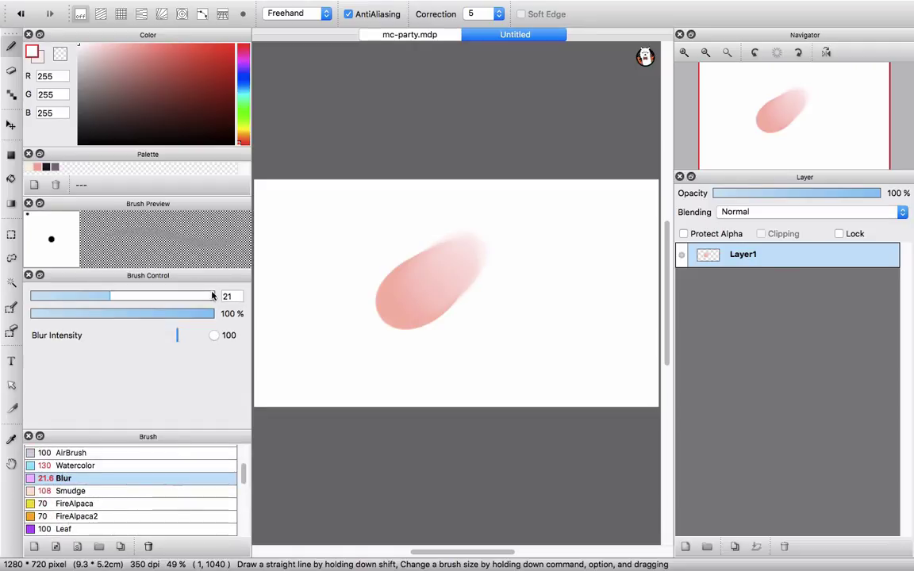
pyautogui.moveTo(214, 335); pyautogui.dragTo(207, 341)
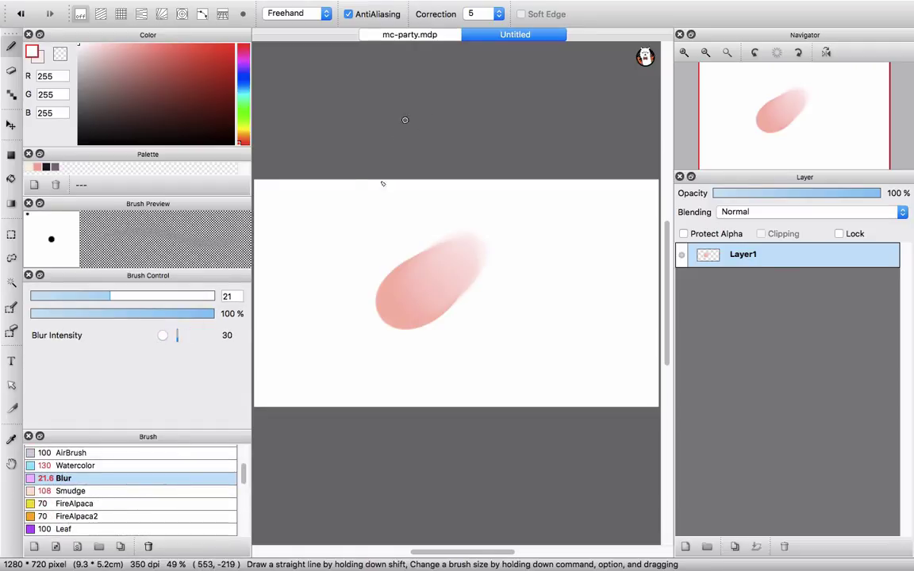
pyautogui.press('alt')
pyautogui.moveTo(345, 329); pyautogui.dragTo(381, 283)
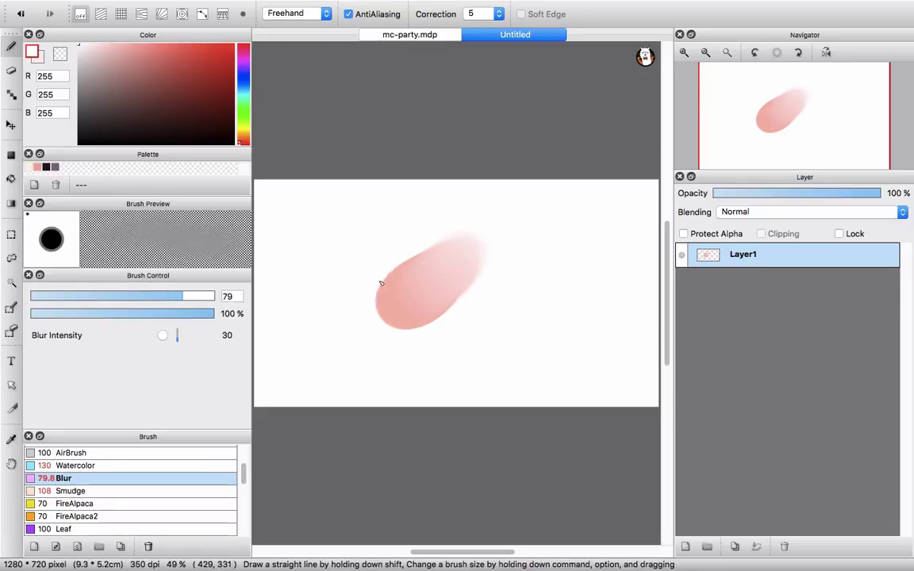
pyautogui.scroll(2, 373, 301)
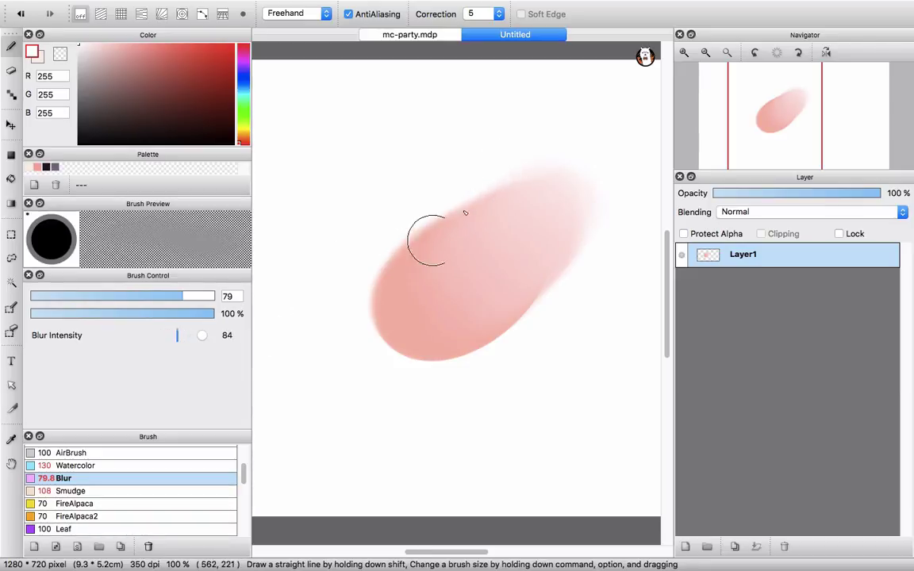
pyautogui.scroll(-3, 465, 237)
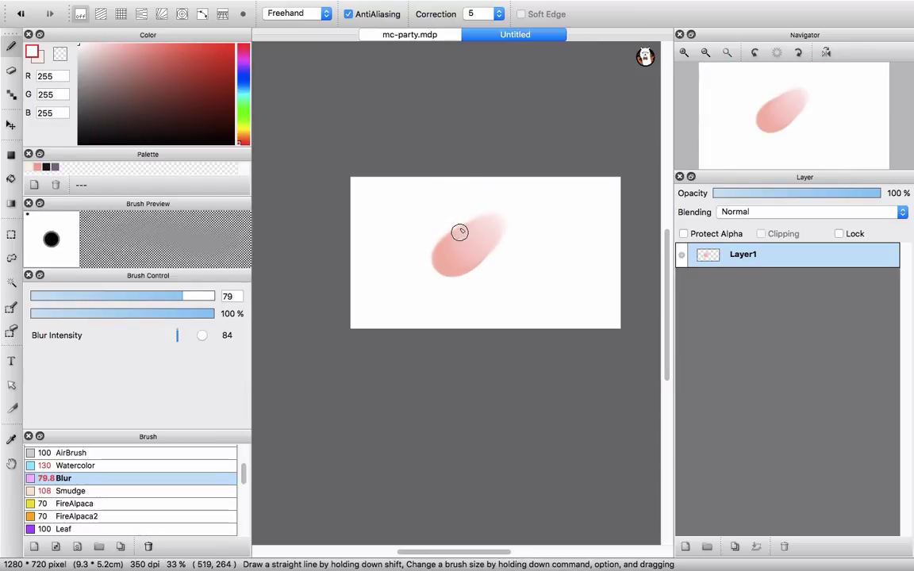
# - Return to mc-party.mdp and examine the shaded nose within the whole face
pyautogui.click(420, 34)
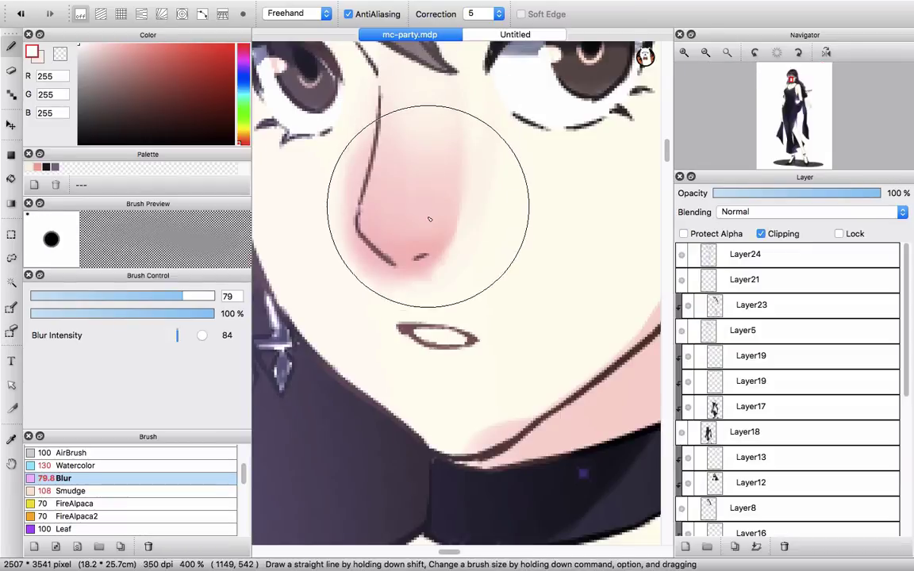
pyautogui.scroll(-2, 421, 194)
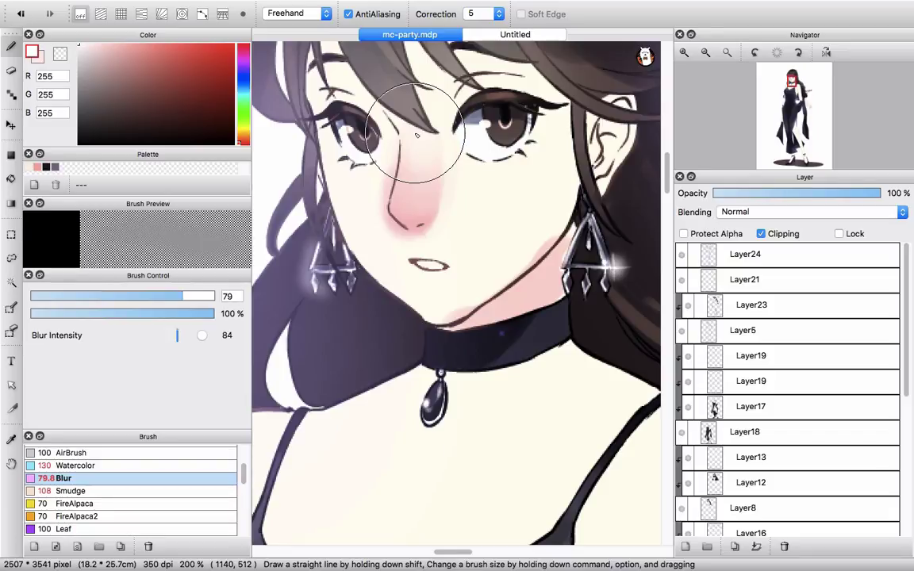
pyautogui.moveTo(444, 168); pyautogui.dragTo(424, 191)
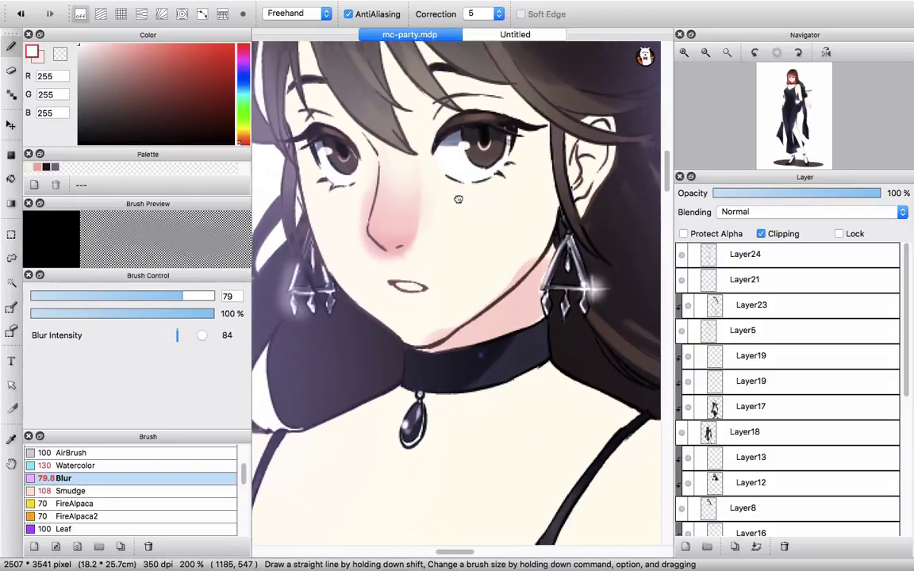
pyautogui.scroll(-1, 458, 199)
pyautogui.hscroll(-1, 458, 200)
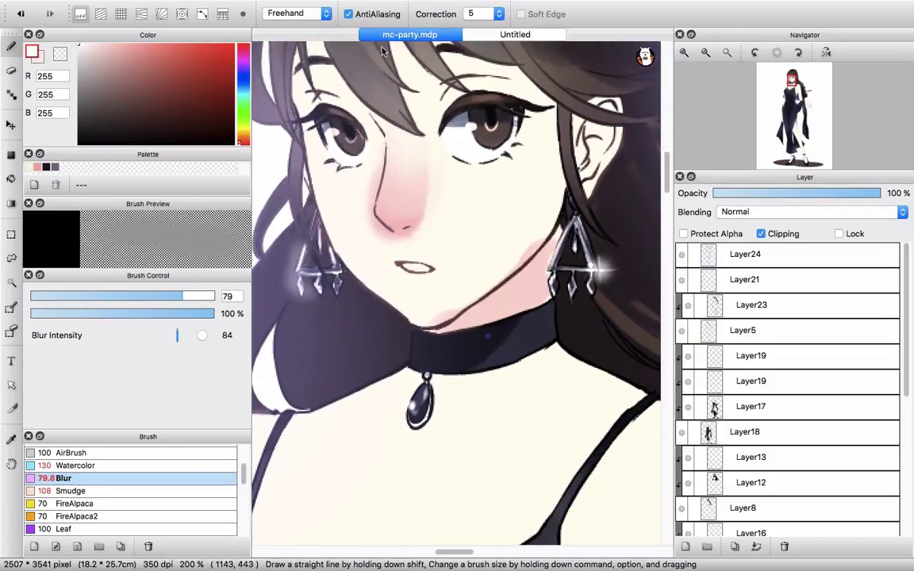
pyautogui.scroll(2, 397, 262)
pyautogui.hscroll(-1, 397, 261)
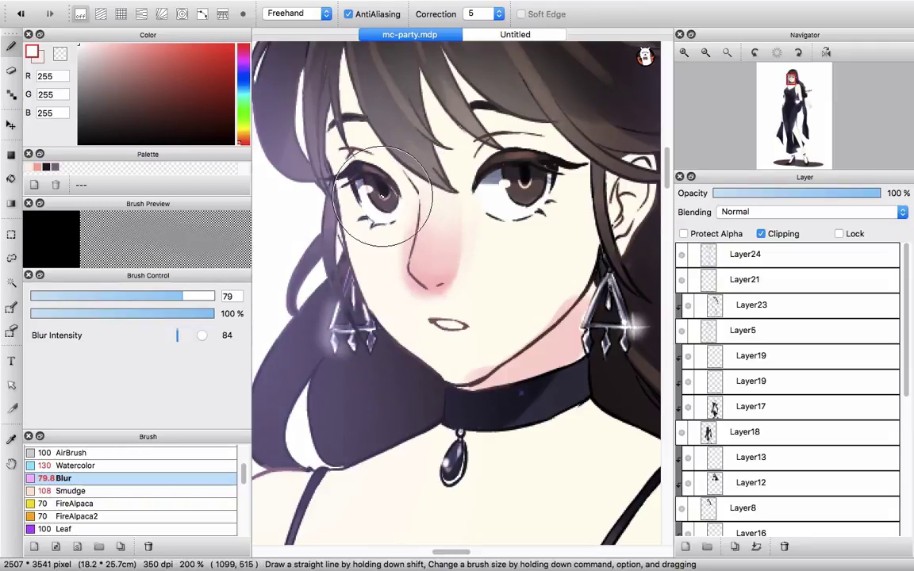
# - Erase the pink shading that spills past the nose outline, using the Eraser at about 37 px
pyautogui.press('x')
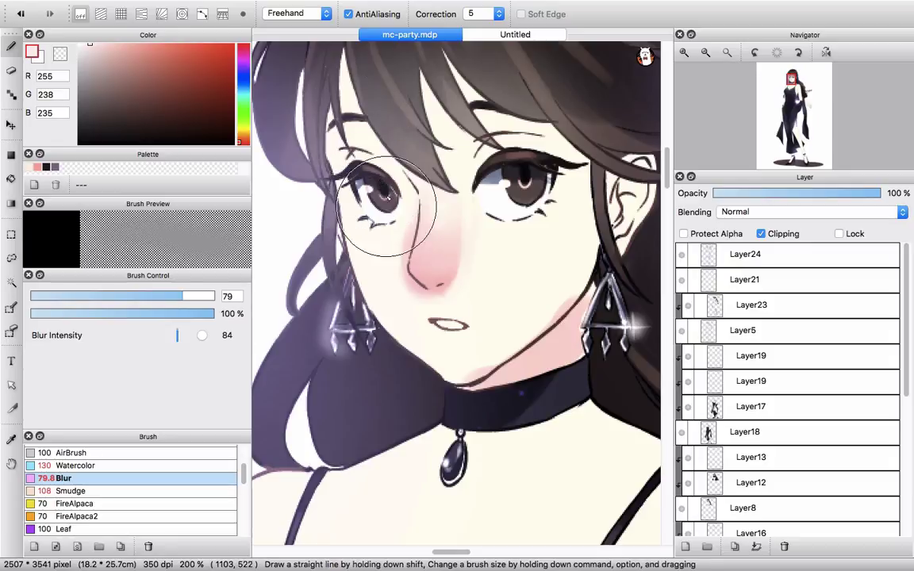
pyautogui.press('e')
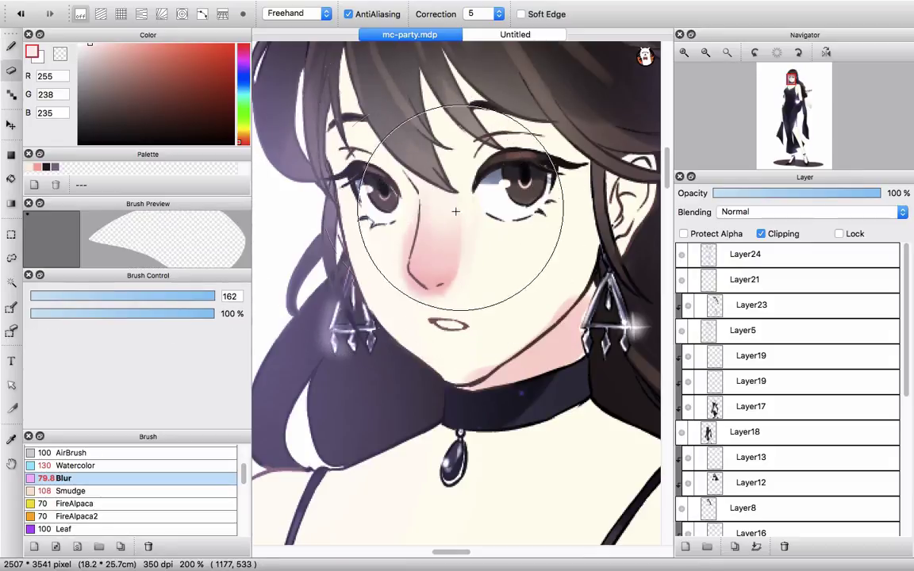
pyautogui.press('[')
pyautogui.press('[')
pyautogui.press('[')
pyautogui.press('[')
pyautogui.press('[')
pyautogui.press('[')
pyautogui.press('[')
pyautogui.press('[')
pyautogui.press('[')
pyautogui.press('[')
pyautogui.press('[')
pyautogui.press('[')
pyautogui.press('[')
pyautogui.press('[')
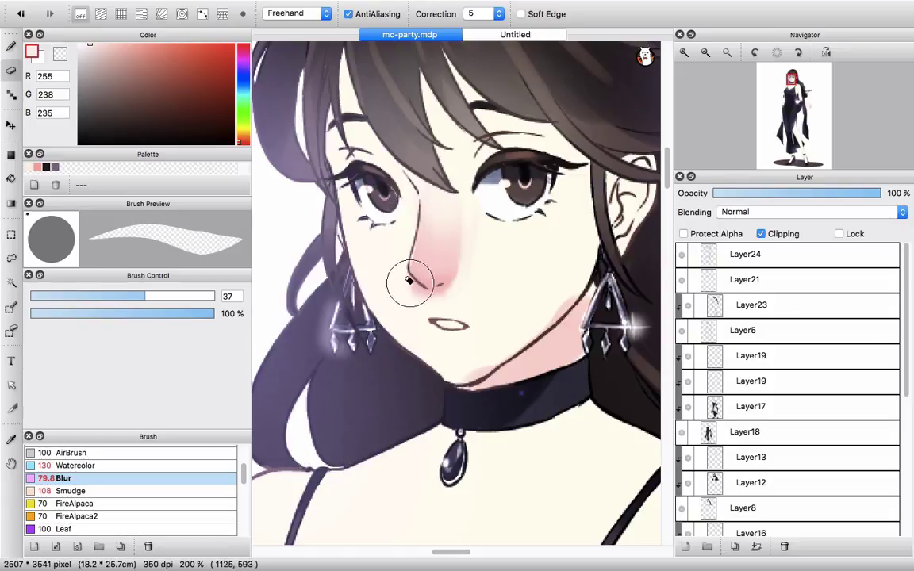
pyautogui.moveTo(480, 276); pyautogui.dragTo(487, 229)
pyautogui.press('b')
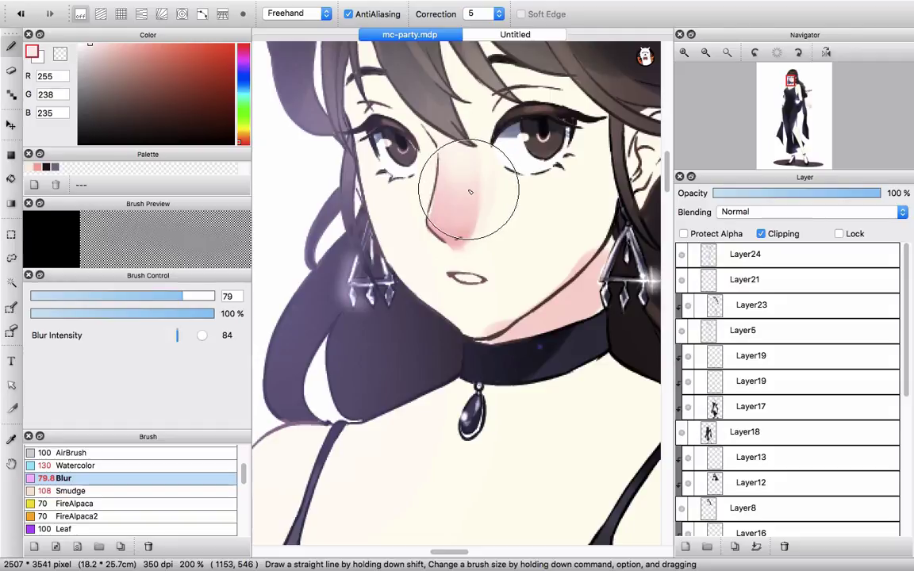
# - Refine the nose shading with the Watercolor brush at about 14 px, using skin tones sampled around the nose
pyautogui.scroll(1, 127, 476)
pyautogui.click(76, 486)
pyautogui.moveTo(422, 158); pyautogui.dragTo(387, 159)
pyautogui.press('super+z')
pyautogui.moveTo(428, 211)
pyautogui.mouseDown()
pyautogui.moveTo(444, 234)
pyautogui.moveTo(435, 220)
pyautogui.moveTo(469, 244)
pyautogui.moveTo(432, 259)
pyautogui.mouseUp()
pyautogui.keyDown('alt'); pyautogui.click(432, 216); pyautogui.keyUp('alt')
pyautogui.keyDown('alt'); pyautogui.click(465, 249); pyautogui.keyUp('alt')
# - Shade the neck under the jaw and the ear in a mauve tone with the Watercolor brush, setting its opacity to 97 %
pyautogui.click(243, 56)
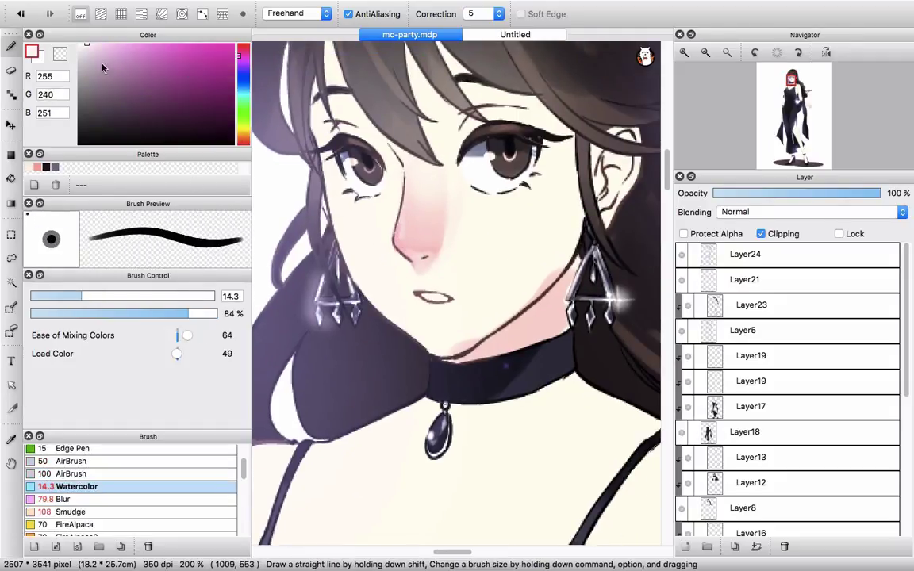
pyautogui.click(102, 65)
pyautogui.moveTo(468, 349); pyautogui.dragTo(560, 290)
pyautogui.keyDown('alt'); pyautogui.click(505, 338); pyautogui.keyUp('alt')
pyautogui.moveTo(492, 337)
pyautogui.mouseDown()
pyautogui.moveTo(542, 347)
pyautogui.moveTo(550, 324)
pyautogui.mouseUp()
pyautogui.keyDown('alt'); pyautogui.click(505, 337); pyautogui.keyUp('alt')
pyautogui.click(213, 314)
pyautogui.moveTo(607, 163); pyautogui.dragTo(595, 203)
# - Paint the lips with a small Watercolor brush, using pink tones sampled from the face
pyautogui.keyDown('alt'); pyautogui.click(407, 234); pyautogui.keyUp('alt')
pyautogui.moveTo(417, 292); pyautogui.dragTo(445, 292)
pyautogui.keyDown('alt'); pyautogui.click(453, 278); pyautogui.keyUp('alt')
pyautogui.click(55, 295)
pyautogui.keyDown('alt'); pyautogui.click(429, 311); pyautogui.keyUp('alt')
pyautogui.click(90, 295)
pyautogui.click(53, 295)
# - Paint mauve shadows beneath the eyebrows and along the hairline with the Watercolor brush at about 24 px
pyautogui.press('z')
pyautogui.moveTo(470, 241); pyautogui.dragTo(478, 307)
pyautogui.click(120, 295)
pyautogui.moveTo(443, 187); pyautogui.dragTo(465, 181)
pyautogui.keyDown('alt'); pyautogui.click(452, 184); pyautogui.keyUp('alt')
pyautogui.moveTo(404, 158); pyautogui.dragTo(422, 174)
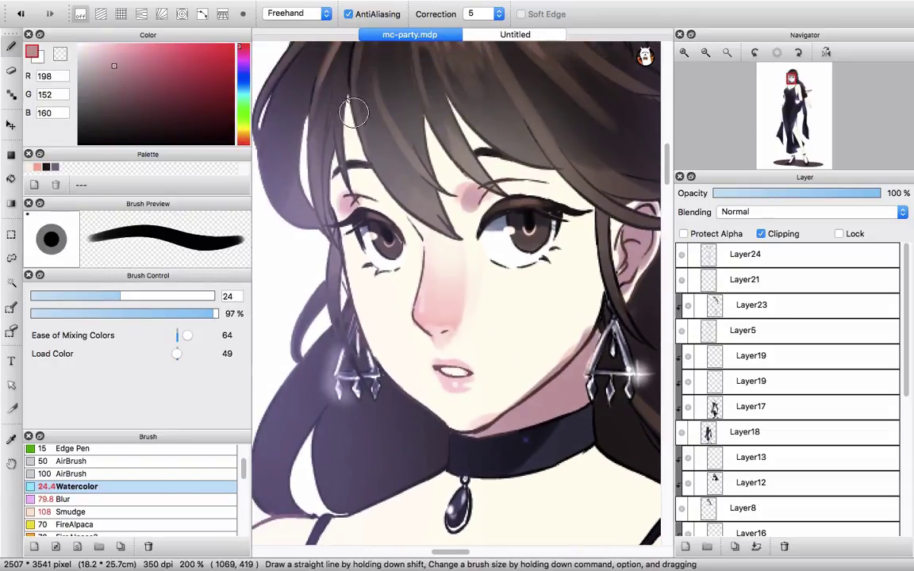
pyautogui.moveTo(353, 112); pyautogui.dragTo(357, 162)
pyautogui.moveTo(424, 132); pyautogui.dragTo(429, 163)
# - Paint pink blush patches on both cheeks with the Watercolor brush at about 37 px
pyautogui.keyDown('alt'); pyautogui.click(349, 246); pyautogui.keyUp('alt')
pyautogui.moveTo(545, 310)
pyautogui.mouseDown()
pyautogui.moveTo(526, 225)
pyautogui.moveTo(530, 244)
pyautogui.mouseUp()
pyautogui.click(147, 295)
pyautogui.click(130, 45)
pyautogui.moveTo(351, 226); pyautogui.dragTo(357, 257)
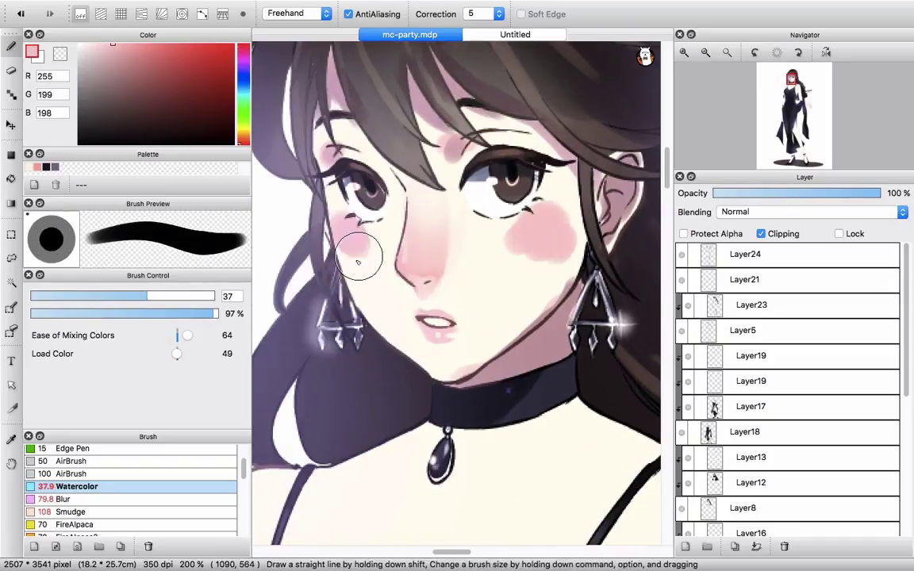
# - Blend the blush on both cheeks into the skin with Watercolor strokes in colours sampled from the face
pyautogui.keyDown('alt'); pyautogui.click(508, 250); pyautogui.keyUp('alt')
pyautogui.moveTo(500, 246)
pyautogui.mouseDown()
pyautogui.moveTo(530, 247)
pyautogui.moveTo(555, 232)
pyautogui.mouseUp()
pyautogui.keyDown('alt'); pyautogui.click(555, 210); pyautogui.keyUp('alt')
pyautogui.keyDown('alt'); pyautogui.click(360, 259); pyautogui.keyUp('alt')
pyautogui.moveTo(360, 259)
pyautogui.mouseDown()
pyautogui.moveTo(368, 233)
pyautogui.moveTo(347, 224)
pyautogui.mouseUp()
pyautogui.keyDown('alt'); pyautogui.click(369, 265); pyautogui.keyUp('alt')
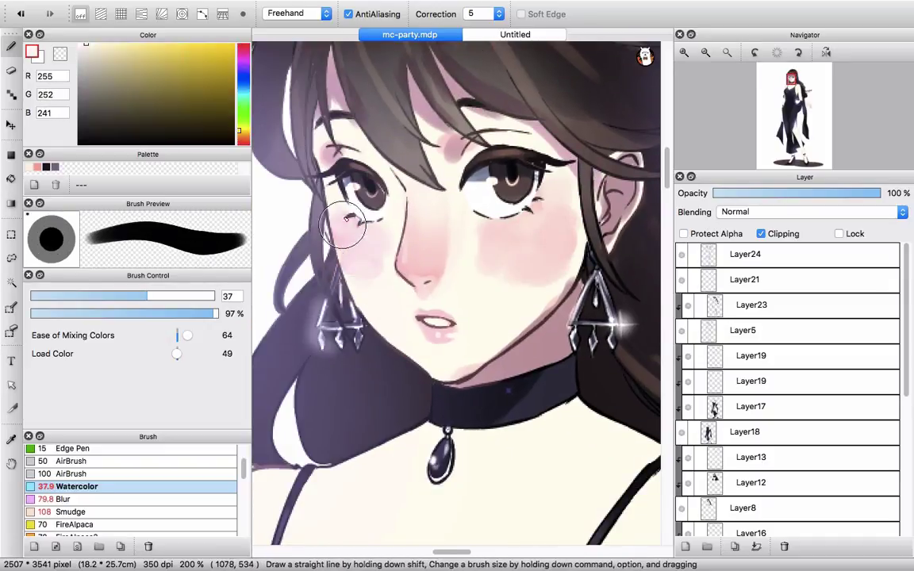
# - Soften the blush on both cheeks with the Blur brush at about 54 px and Blur Intensity 84
pyautogui.click(107, 499)
pyautogui.moveTo(357, 275); pyautogui.dragTo(367, 259)
pyautogui.moveTo(514, 191); pyautogui.dragTo(573, 249)
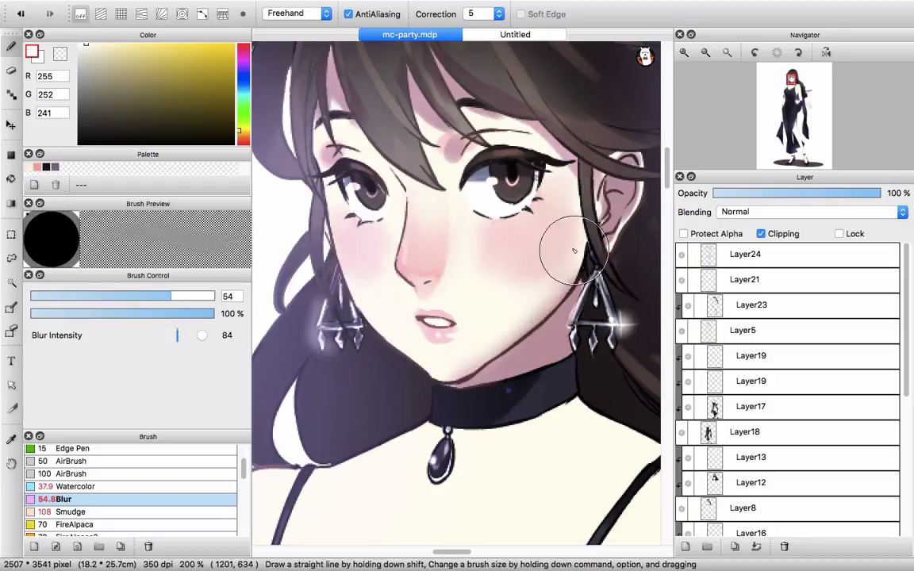
pyautogui.moveTo(515, 230); pyautogui.dragTo(533, 191)
# - Touch up the eyelid and lip shading with the Watercolor brush at about 18 px and the Blur brush at about 21 px
pyautogui.click(159, 487)
pyautogui.click(97, 295)
pyautogui.press('z')
pyautogui.press('b')
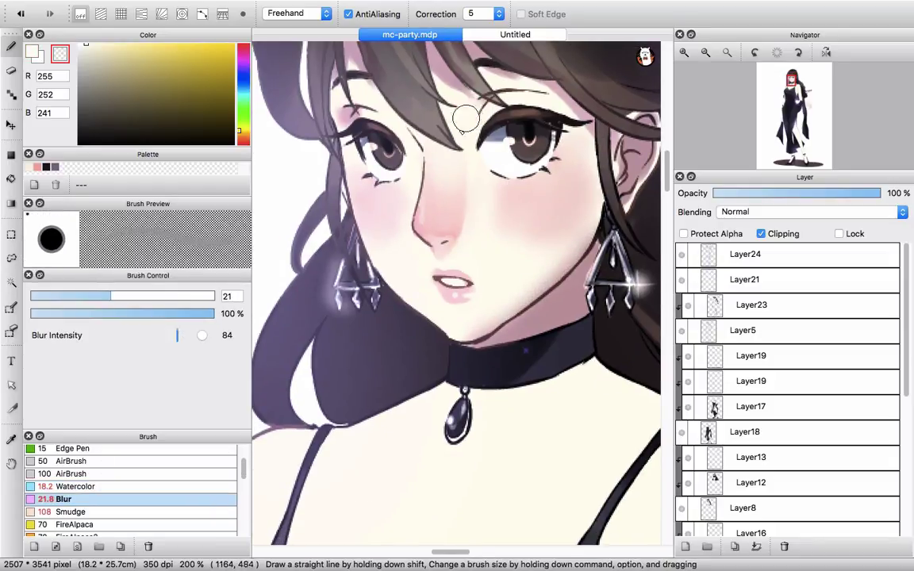
# - Shade the cleavage above the dress neckline with the Watercolor brush, using tones sampled from the existing skin shading
pyautogui.moveTo(342, 124); pyautogui.dragTo(313, 209)
pyautogui.scroll(-3, 437, 86)
pyautogui.scroll(2, 468, 303)
pyautogui.press('b')
pyautogui.keyDown('alt'); pyautogui.click(488, 73); pyautogui.keyUp('alt')
pyautogui.moveTo(363, 304)
pyautogui.mouseDown()
pyautogui.moveTo(408, 253)
pyautogui.moveTo(459, 268)
pyautogui.mouseUp()
pyautogui.keyDown('alt'); pyautogui.click(474, 65); pyautogui.keyUp('alt')
pyautogui.moveTo(390, 318); pyautogui.dragTo(414, 272)
pyautogui.keyDown('alt'); pyautogui.click(424, 239); pyautogui.keyUp('alt')
pyautogui.moveTo(421, 230); pyautogui.dragTo(473, 229)
# - Fade the edges of the cleavage shading with transparent colour, using the AirBrush at about 41 px
pyautogui.press('b')
pyautogui.press('b')
pyautogui.keyDown('alt'); pyautogui.click(456, 238); pyautogui.keyUp('alt')
pyautogui.moveTo(508, 263); pyautogui.dragTo(389, 286)
pyautogui.moveTo(397, 346); pyautogui.dragTo(377, 315)
pyautogui.moveTo(428, 285); pyautogui.dragTo(398, 285)
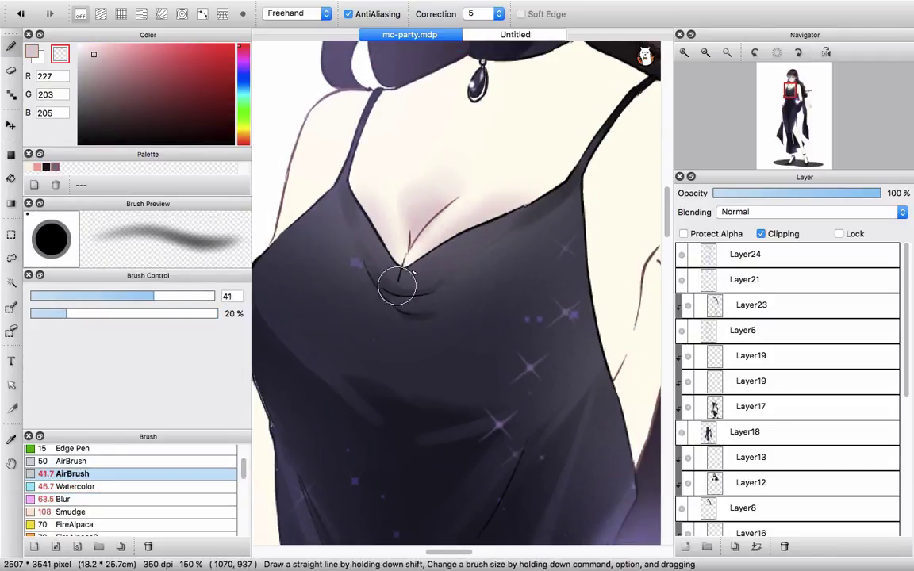
# - Shade the skin between the dress and the upper arm in mauve (RGB 197, 152, 160)
pyautogui.moveTo(380, 397); pyautogui.dragTo(236, 356)
pyautogui.click(114, 67)
pyautogui.moveTo(365, 238); pyautogui.dragTo(412, 239)
pyautogui.moveTo(396, 238)
pyautogui.mouseDown()
pyautogui.moveTo(456, 333)
pyautogui.moveTo(547, 369)
pyautogui.mouseUp()
pyautogui.moveTo(512, 373)
pyautogui.mouseDown()
pyautogui.moveTo(453, 290)
pyautogui.moveTo(413, 299)
pyautogui.mouseUp()
pyautogui.press('z')
pyautogui.moveTo(499, 287)
pyautogui.mouseDown()
pyautogui.moveTo(487, 326)
pyautogui.moveTo(494, 380)
pyautogui.mouseUp()
pyautogui.moveTo(556, 412)
pyautogui.mouseDown()
pyautogui.moveTo(586, 412)
pyautogui.moveTo(599, 332)
pyautogui.mouseUp()
pyautogui.moveTo(530, 318); pyautogui.dragTo(564, 259)
# - Refine the underarm shadow with the Watercolor brush and fade it with transparent colour, using the AirBrush at about 78 px
pyautogui.scroll(-2, 577, 332)
pyautogui.moveTo(535, 292)
pyautogui.mouseDown()
pyautogui.moveTo(559, 292)
pyautogui.moveTo(560, 306)
pyautogui.moveTo(557, 273)
pyautogui.moveTo(547, 332)
pyautogui.mouseUp()
pyautogui.click(103, 487)
pyautogui.moveTo(557, 291); pyautogui.dragTo(549, 235)
pyautogui.click(101, 474)
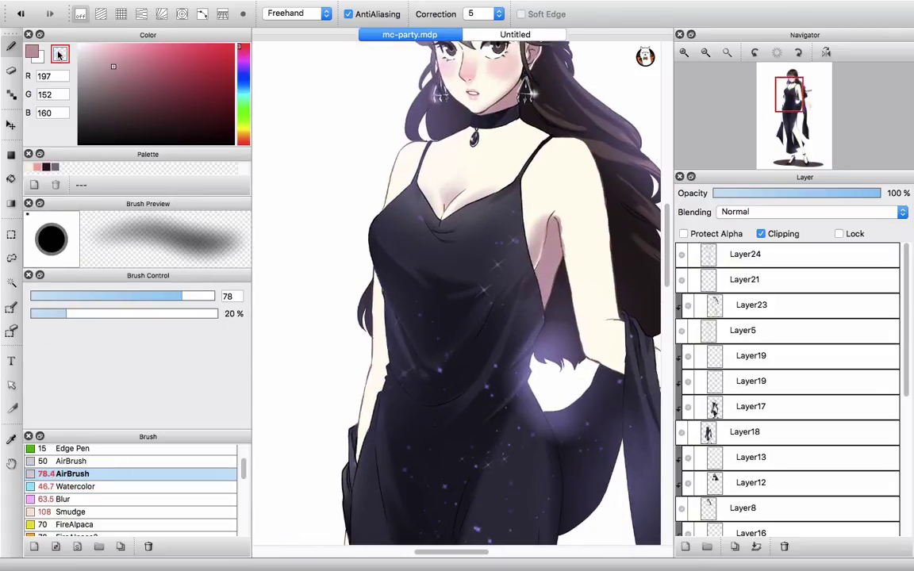
pyautogui.moveTo(547, 279); pyautogui.dragTo(539, 317)
pyautogui.moveTo(568, 217); pyautogui.dragTo(569, 192)
# - Paint shadows on the shoulder and upper arm with the Watercolor brush, using colours sampled from the surrounding skin
pyautogui.click(103, 486)
pyautogui.press('z')
pyautogui.moveTo(393, 145); pyautogui.dragTo(399, 176)
pyautogui.moveTo(559, 194); pyautogui.dragTo(539, 194)
pyautogui.moveTo(539, 192)
pyautogui.mouseDown()
pyautogui.moveTo(575, 220)
pyautogui.moveTo(586, 220)
pyautogui.moveTo(582, 204)
pyautogui.mouseUp()
pyautogui.keyDown('alt'); pyautogui.click(575, 221); pyautogui.keyUp('alt')
pyautogui.keyDown('alt'); pyautogui.click(532, 229); pyautogui.keyUp('alt')
pyautogui.keyDown('alt'); pyautogui.click(571, 209); pyautogui.keyUp('alt')
# - Soften the upper arm and underarm shadows with the Blur brush at about 80 px
pyautogui.click(122, 500)
pyautogui.moveTo(528, 225)
pyautogui.mouseDown()
pyautogui.moveTo(540, 224)
pyautogui.moveTo(512, 218)
pyautogui.mouseUp()
pyautogui.moveTo(515, 220); pyautogui.dragTo(541, 277)
# - Shade the collarbones with the Watercolor brush at about 27 px and switch to the AirBrush with transparent colour
pyautogui.click(141, 486)
pyautogui.moveTo(484, 176)
pyautogui.mouseDown()
pyautogui.moveTo(443, 177)
pyautogui.moveTo(468, 176)
pyautogui.mouseUp()
pyautogui.moveTo(500, 167); pyautogui.dragTo(467, 202)
pyautogui.keyDown('alt'); pyautogui.click(467, 202); pyautogui.keyUp('alt')
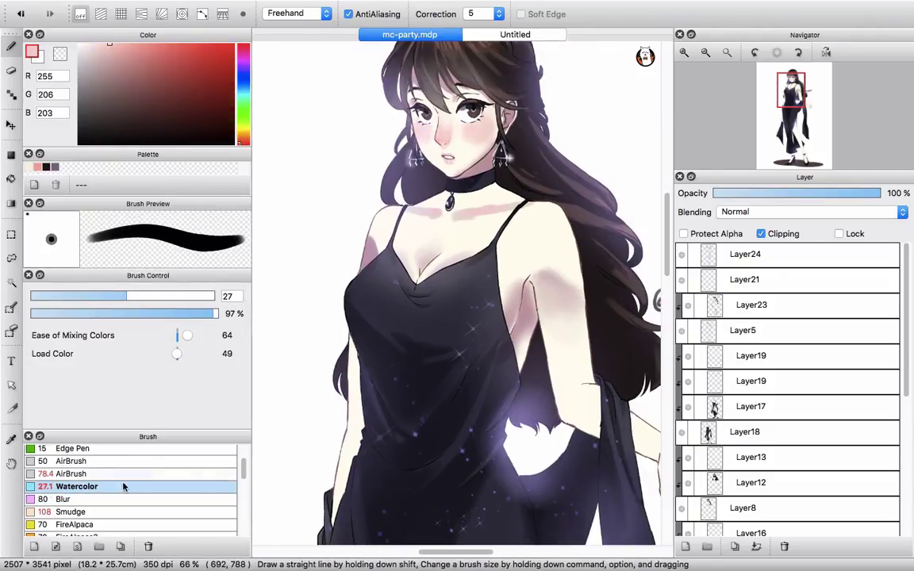
pyautogui.click(71, 474)
pyautogui.press('x')
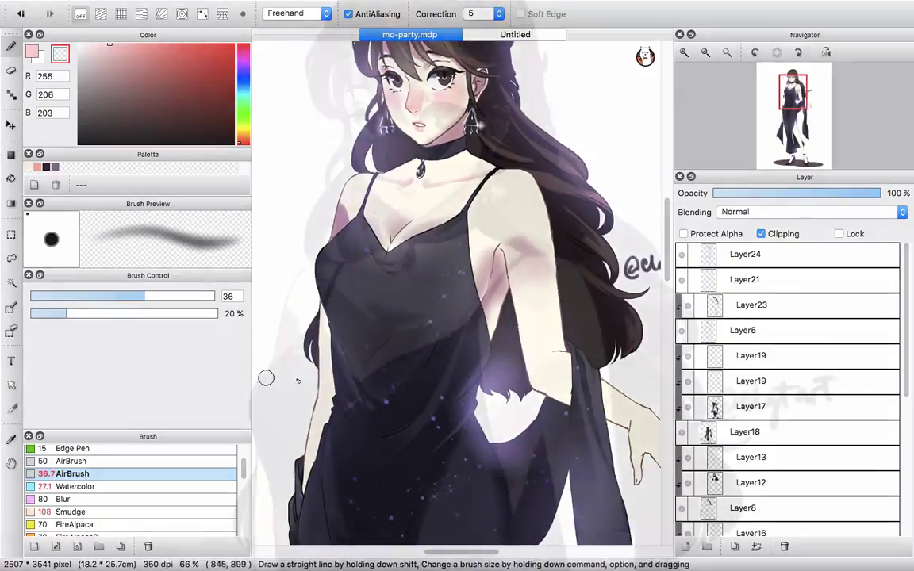